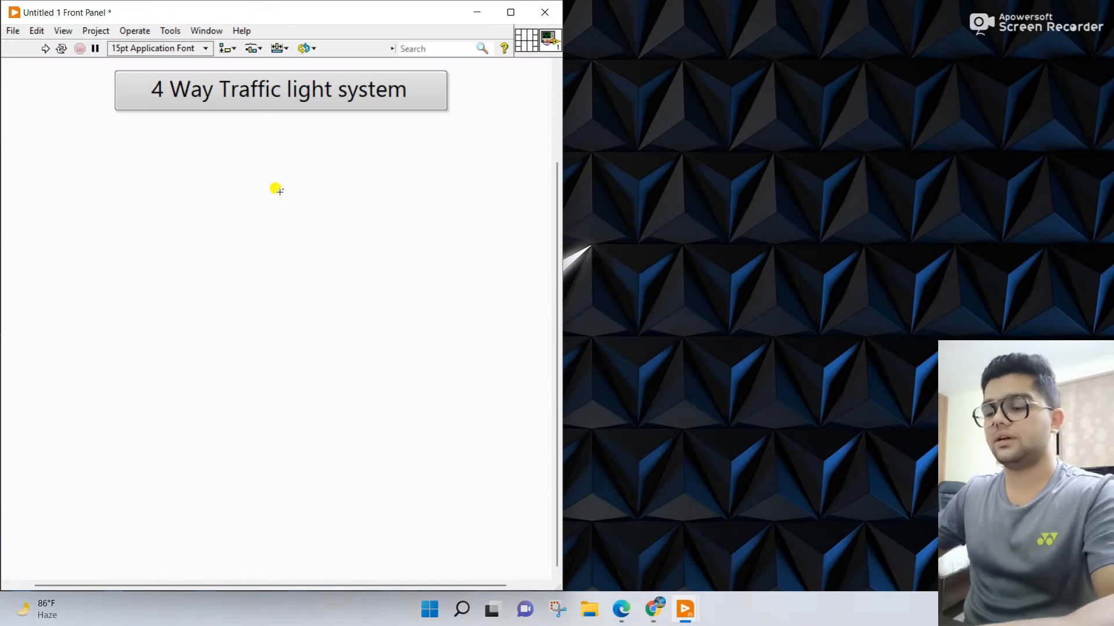
Step: Tile the front panel and block diagram windows side by side
key("ctrl+t")
left_click(171, 33)
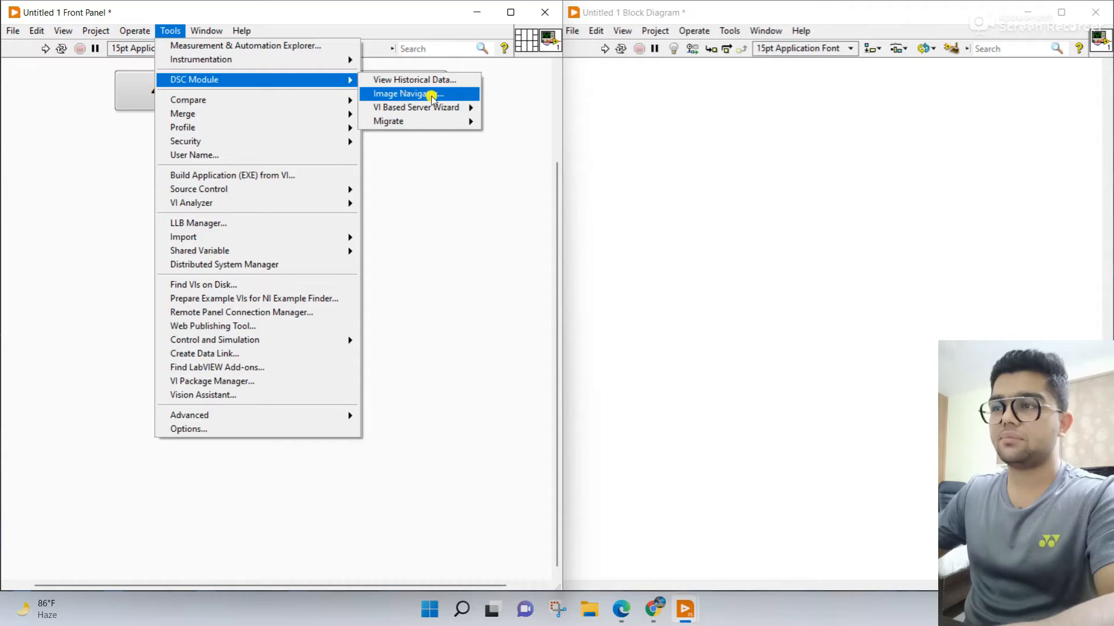
left_click(477, 232)
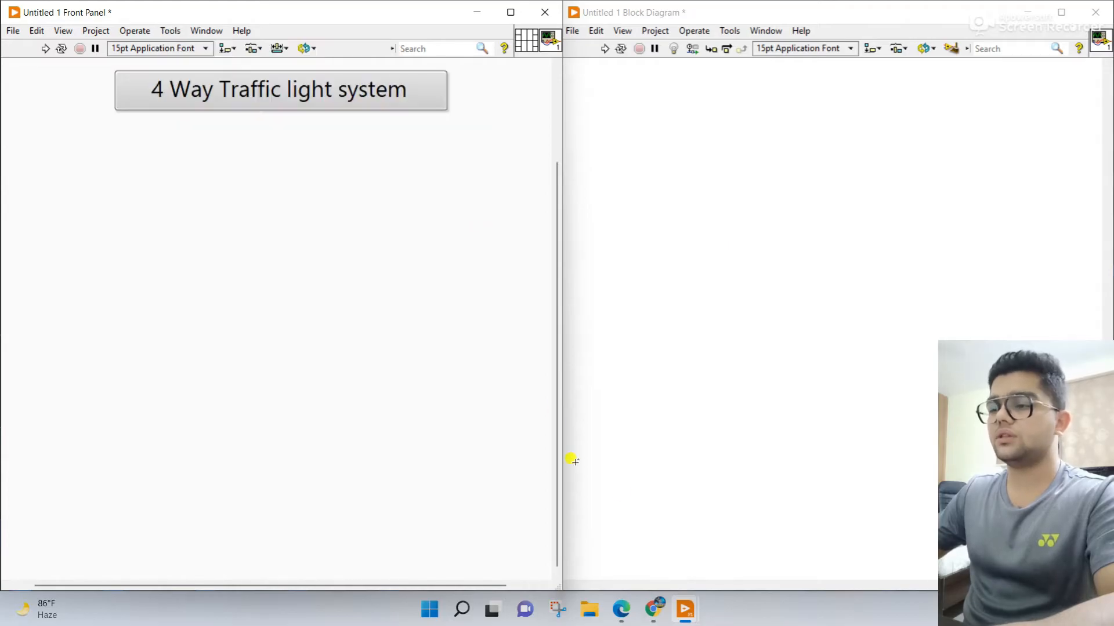
Step: Switch to Chrome and bring up the Google Images results for traffic lights
left_click(661, 601)
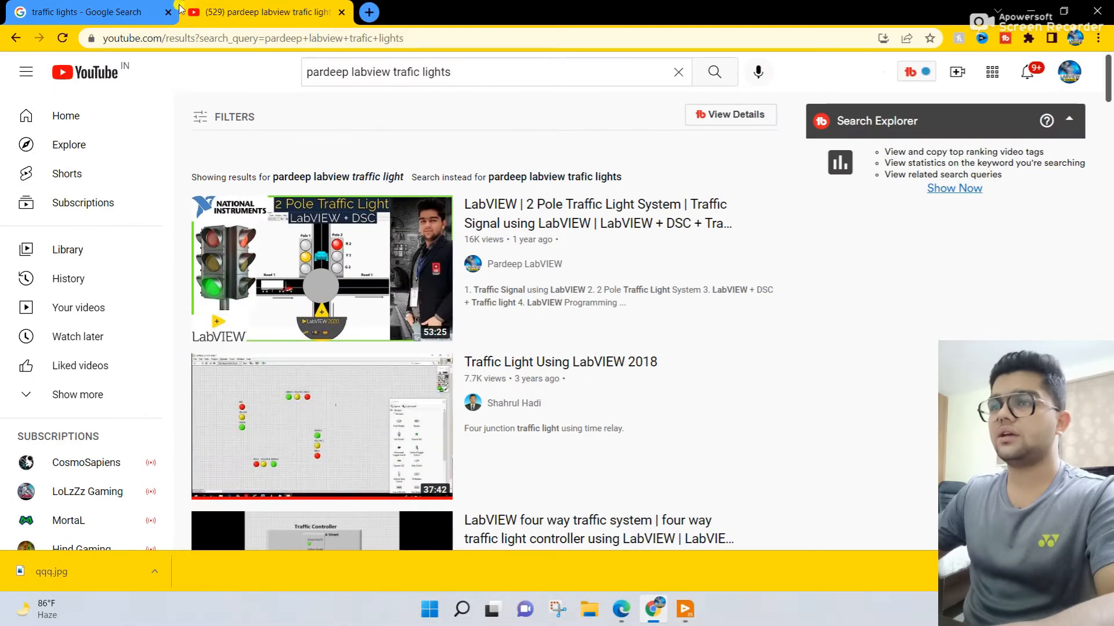
left_click(95, 14)
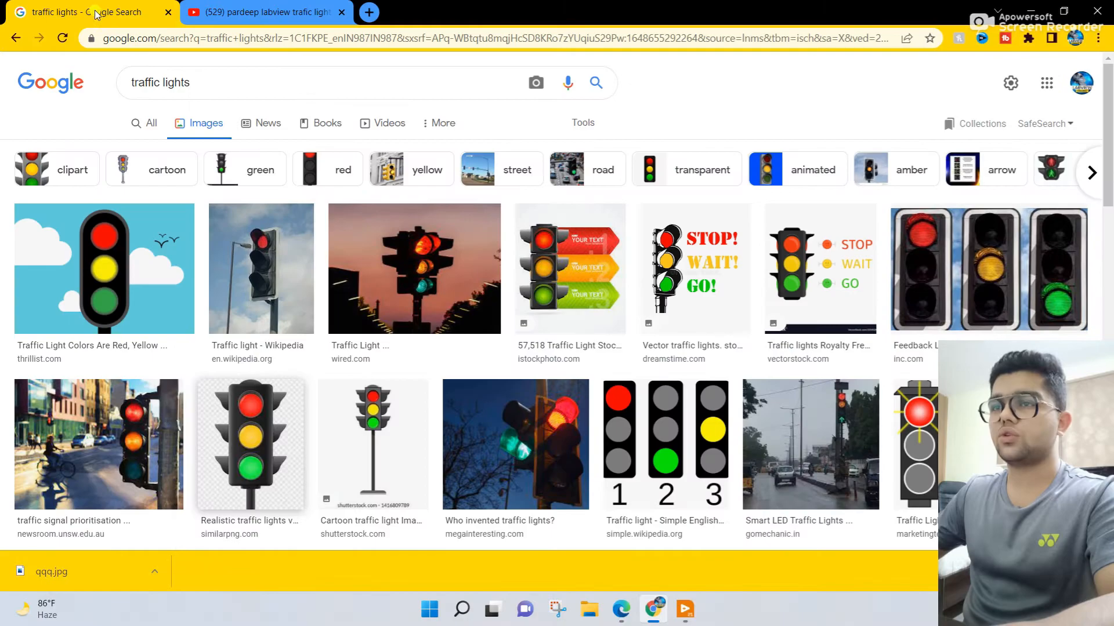
left_click(209, 80)
double_click(217, 80)
left_click(242, 77)
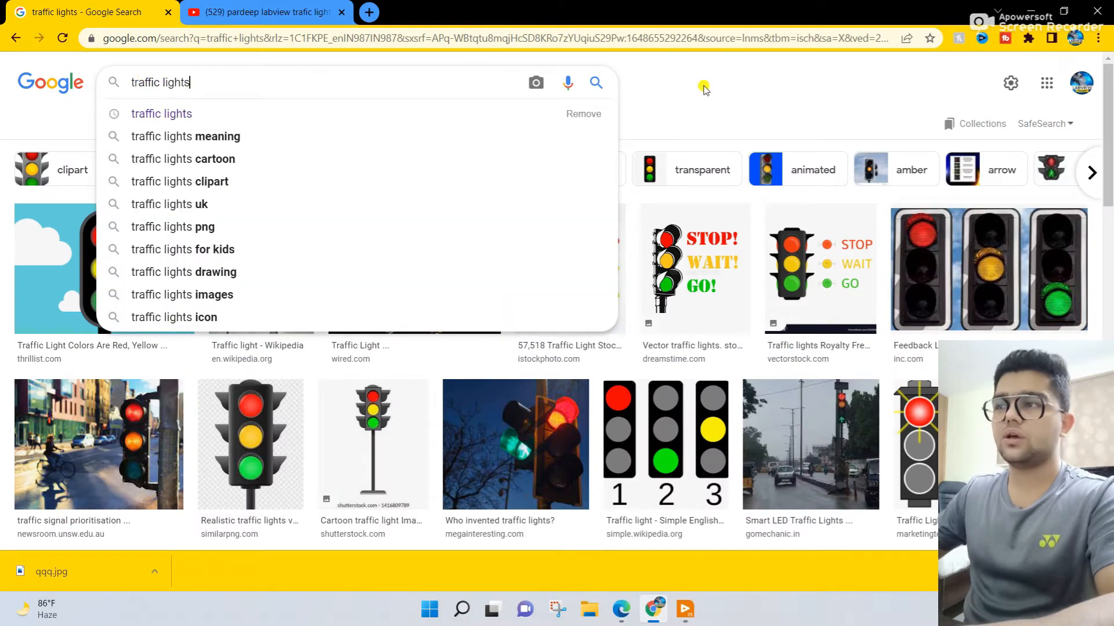
left_click(709, 93)
Step: Save the realistic three-lamp traffic light image to the Desktop as qw
right_click(259, 429)
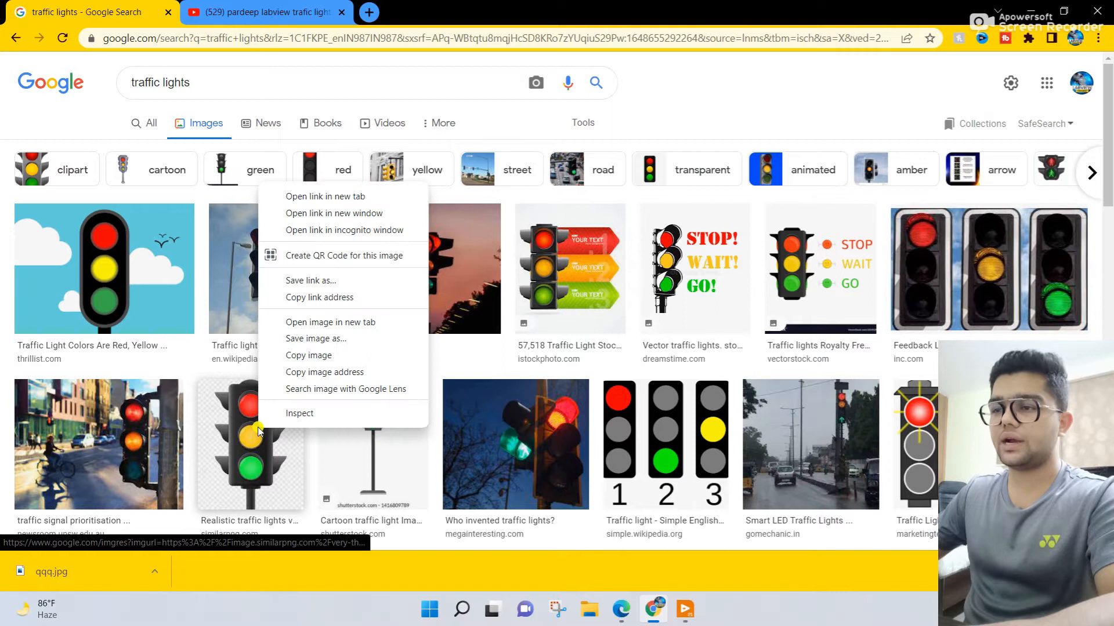
left_click(316, 340)
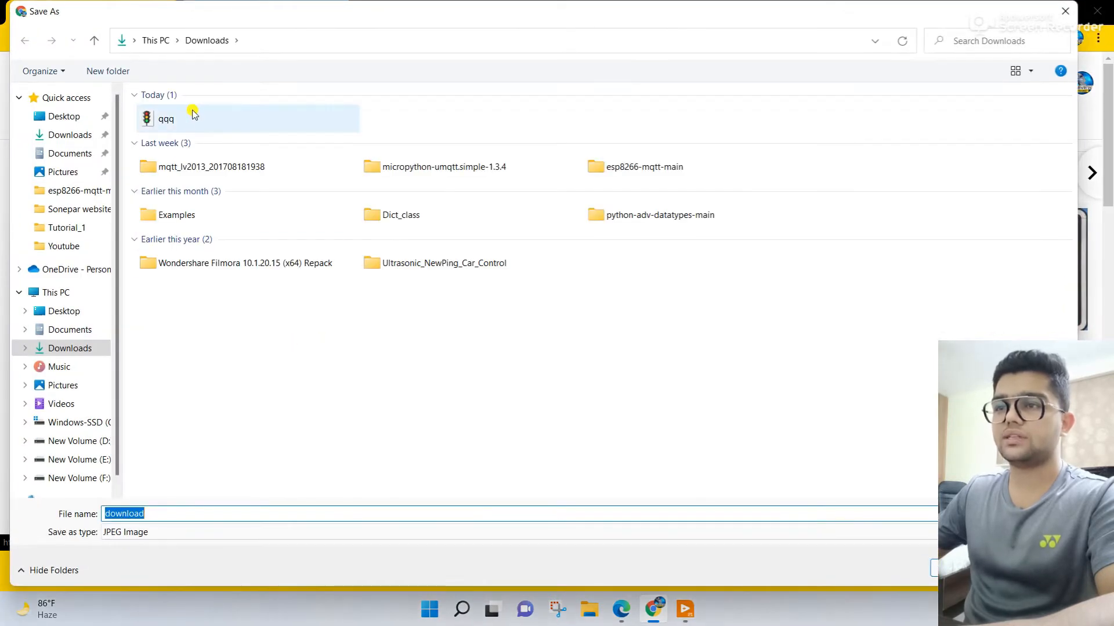
left_click(81, 122)
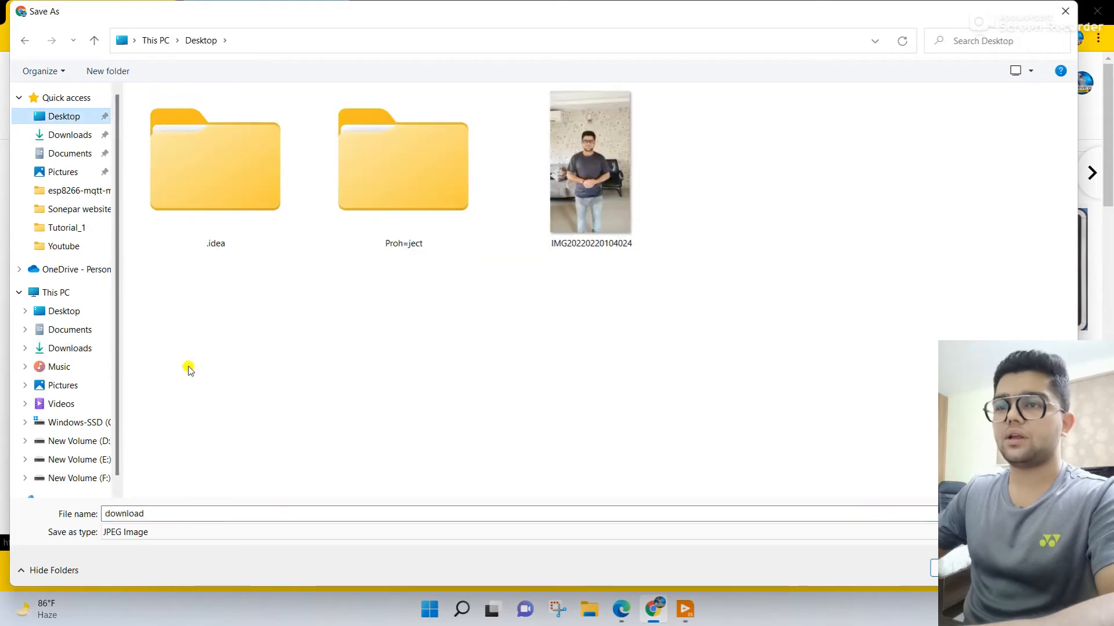
type("qw")
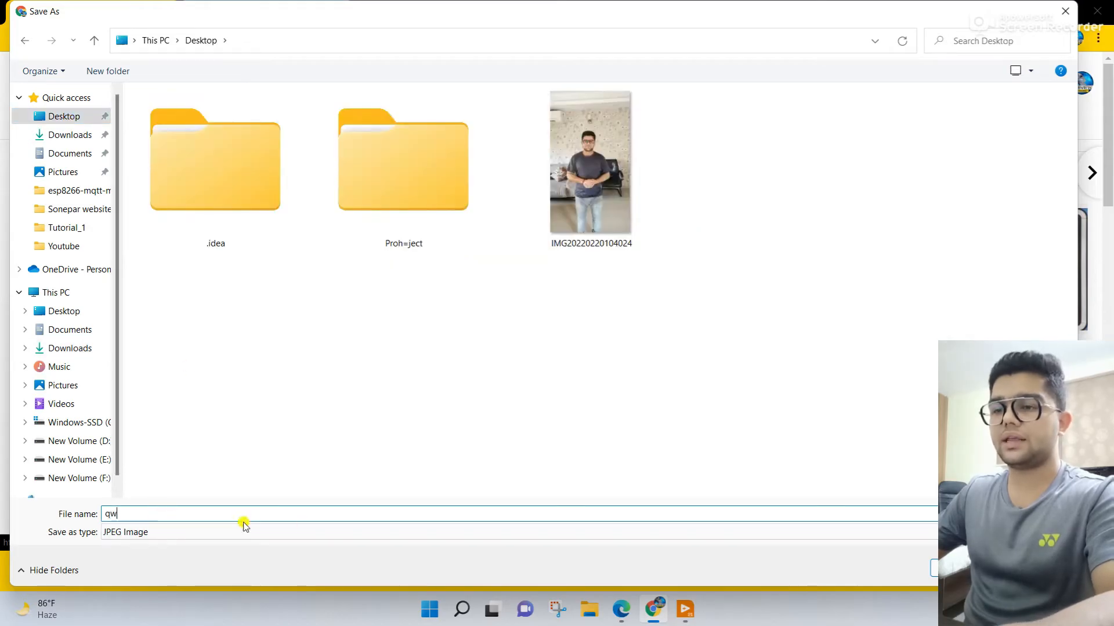
key("Return")
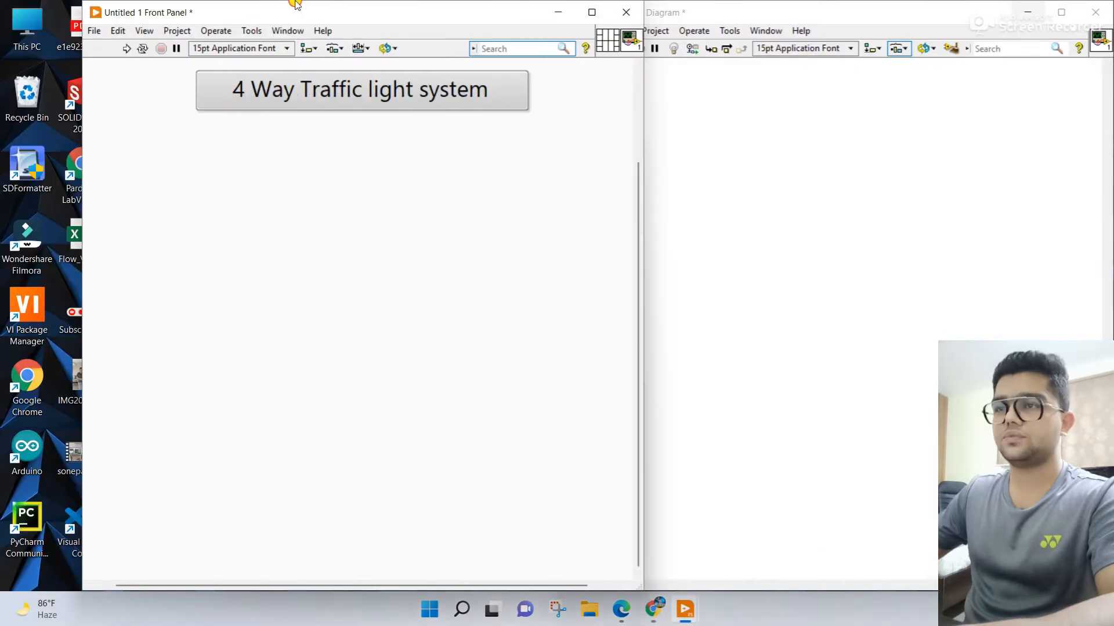
Step: Return to LabVIEW and place the qw picture from the desktop on the front panel, below the title
left_click_drag(296, 5, 644, 5)
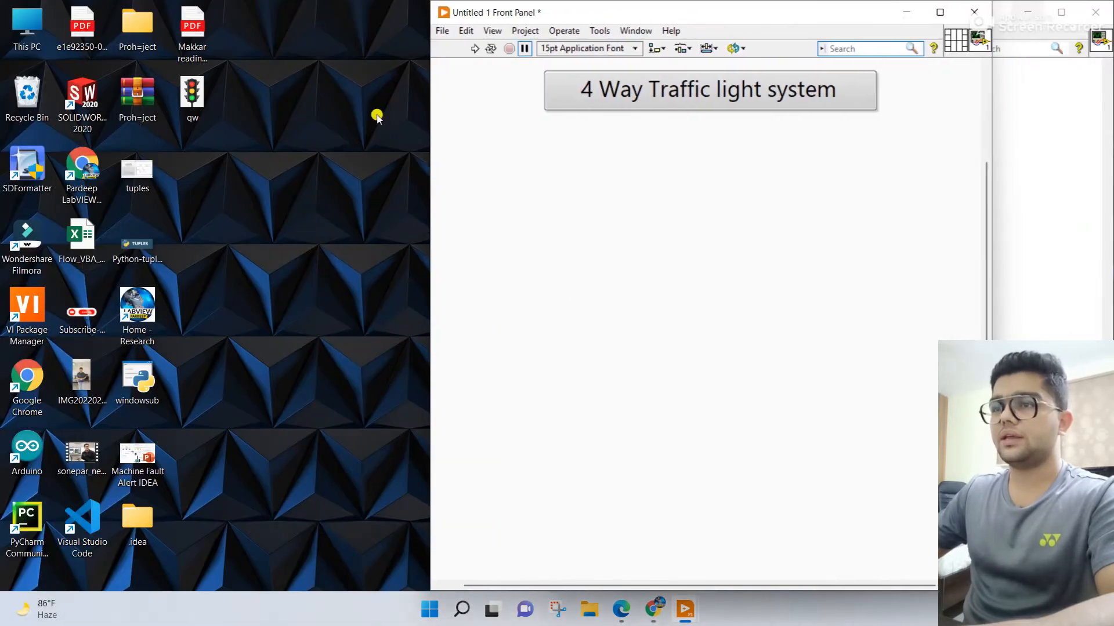
left_click_drag(189, 102, 673, 249)
left_click_drag(718, 319, 539, 239)
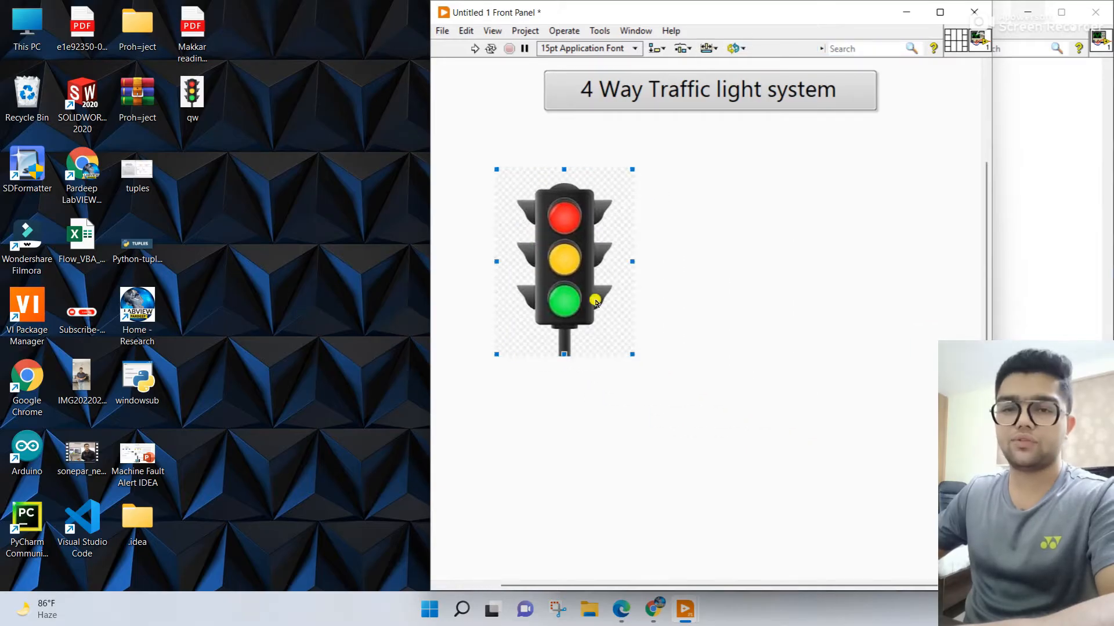
Step: Delete the traffic light picture from the front panel
left_click(636, 96)
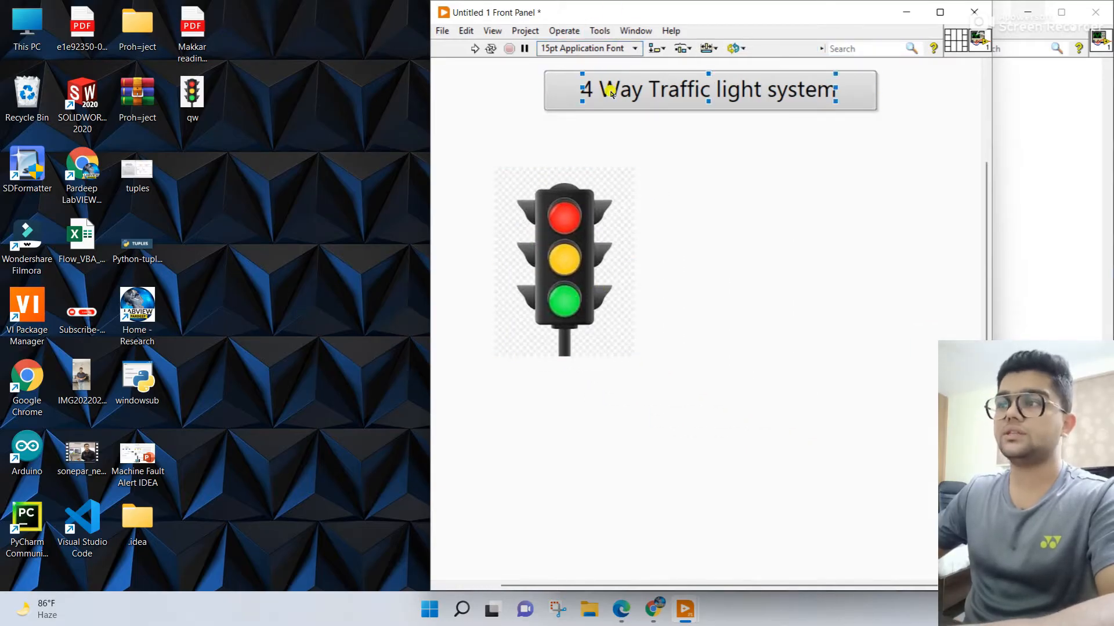
left_click(600, 31)
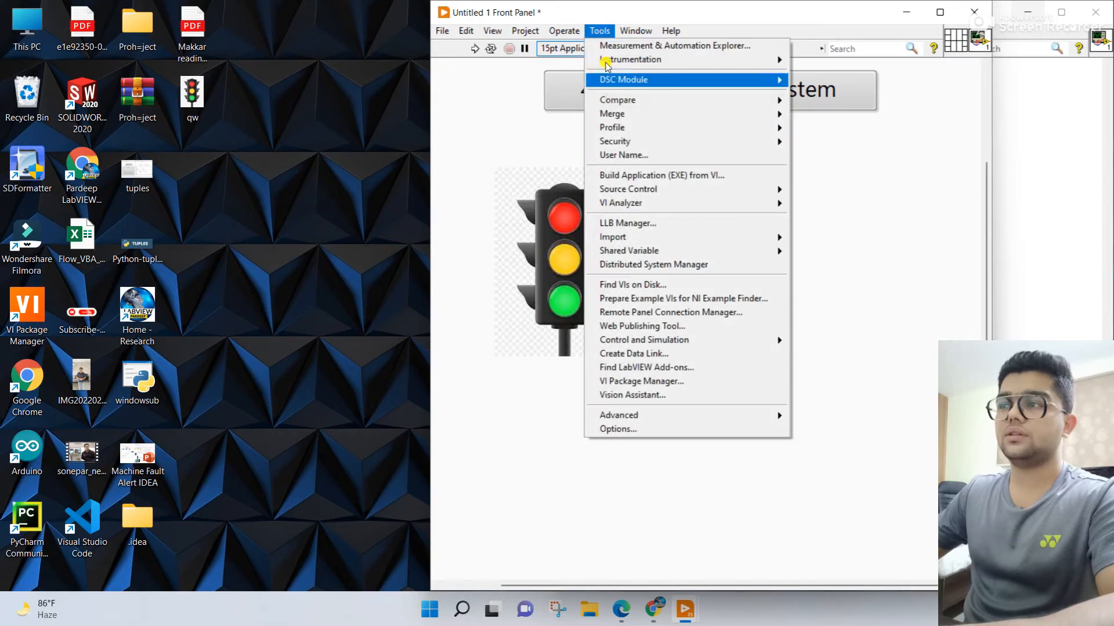
mouse_move(631, 88)
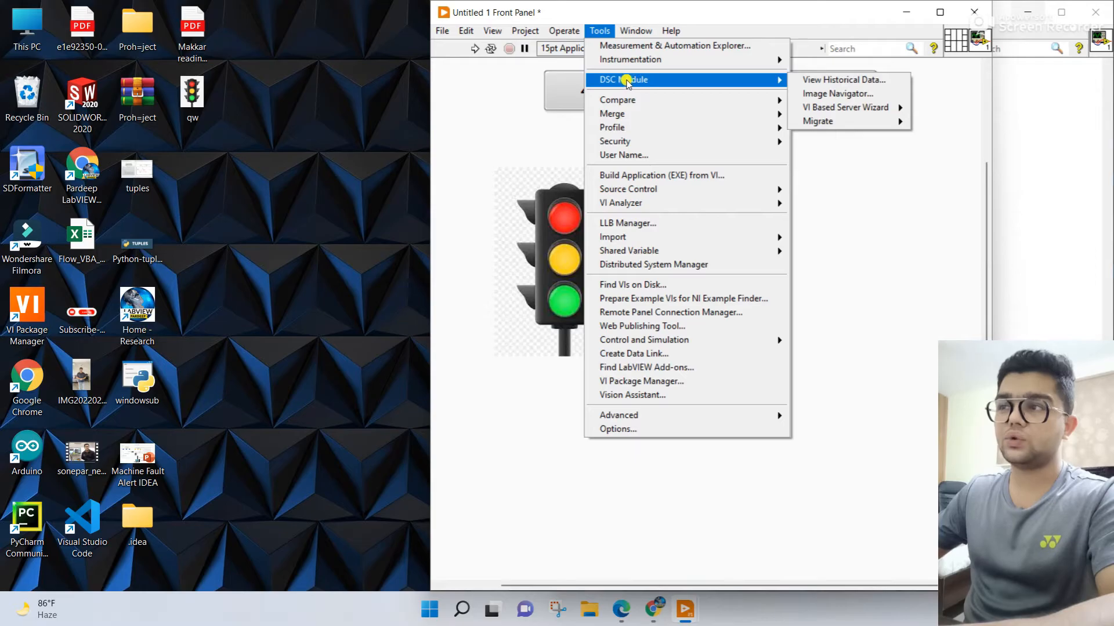
left_click(540, 224)
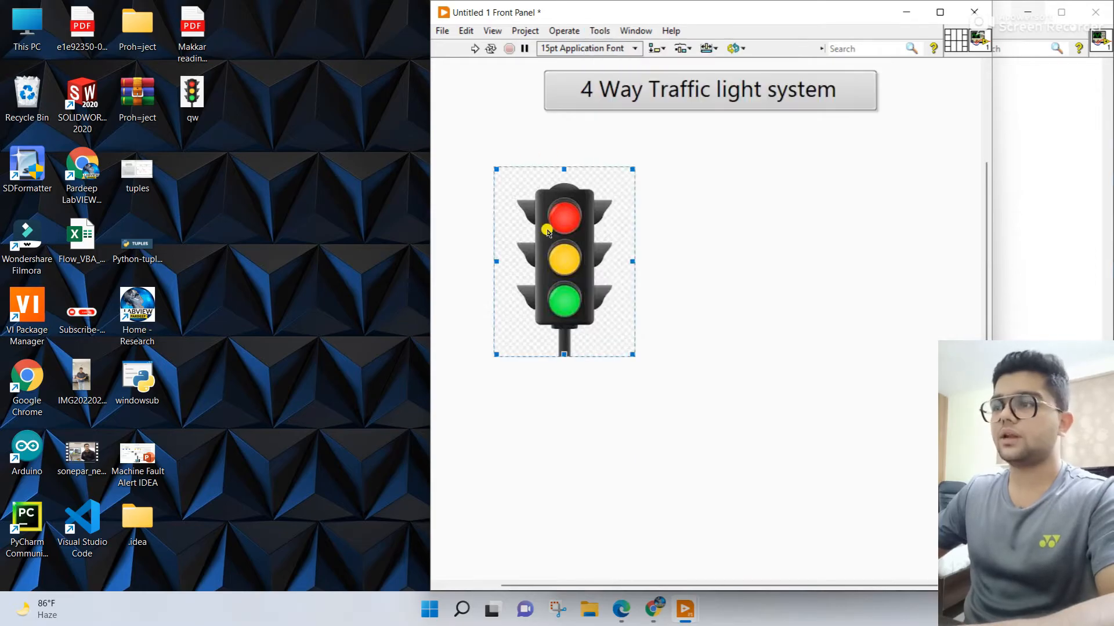
key("Delete")
Step: Tile the two LabVIEW windows side by side again and open the DSC Module's Image Navigator
key("ctrl+t")
left_click(168, 31)
mouse_move(242, 85)
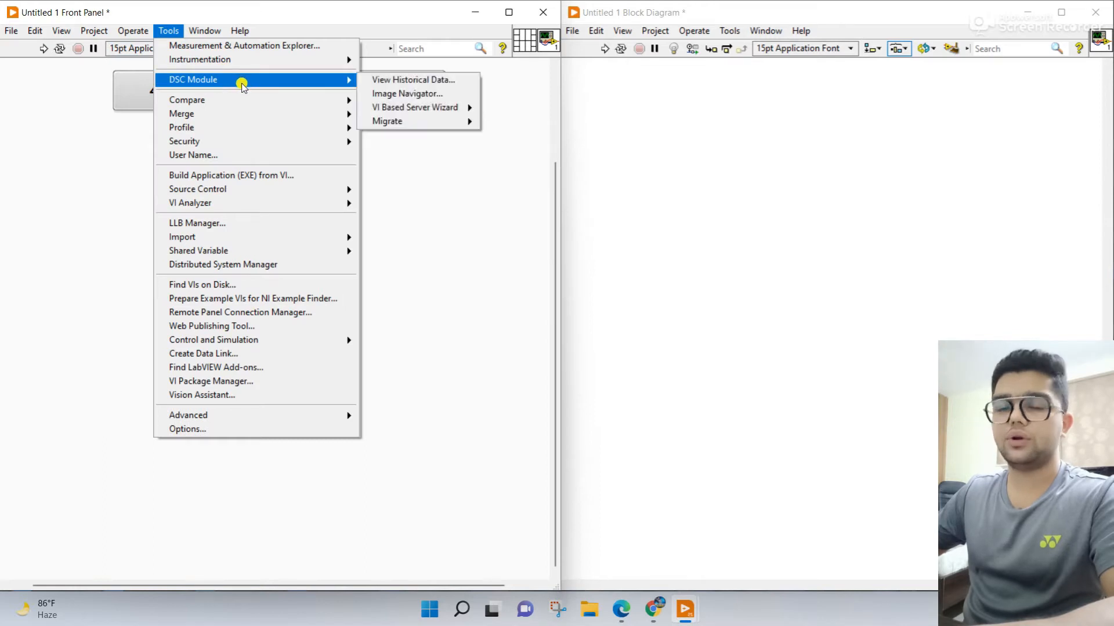
left_click(390, 94)
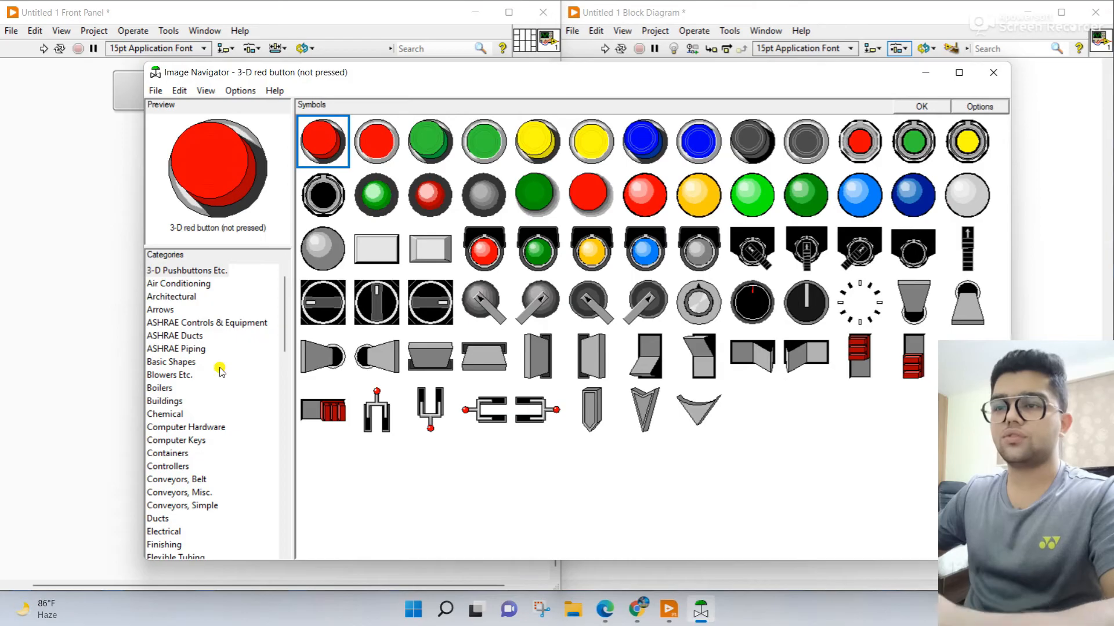
Step: Look through the Image Navigator symbol categories from Architectural to Conveyors, Belt for road-like shapes
left_click(200, 297)
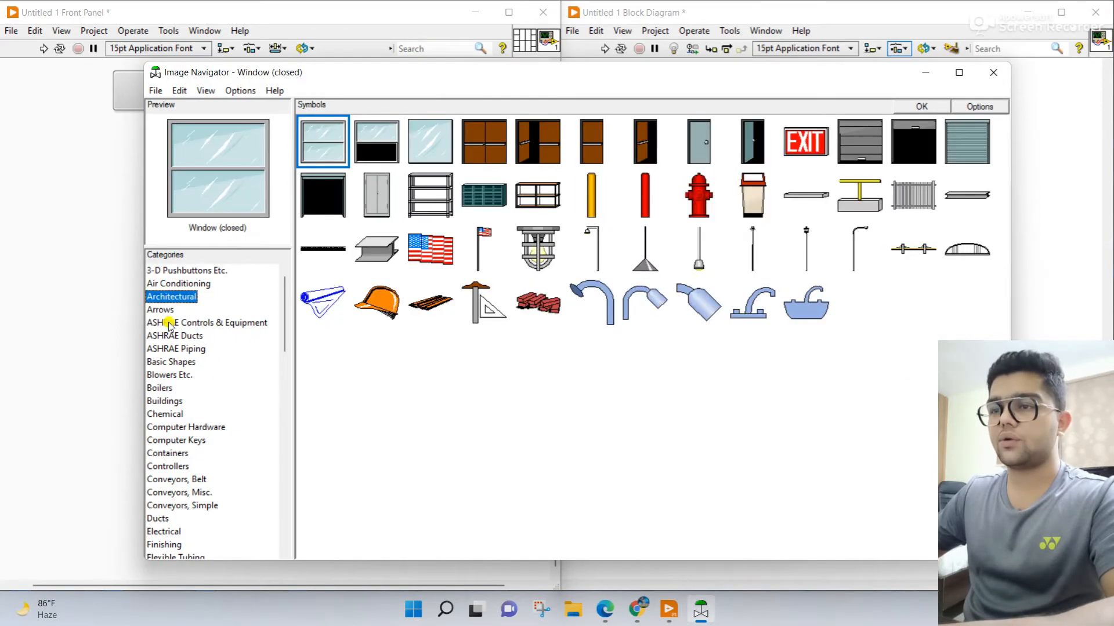
left_click(192, 322)
left_click(186, 348)
left_click(174, 362)
left_click(168, 375)
left_click(165, 388)
left_click(177, 414)
left_click(177, 426)
left_click(177, 440)
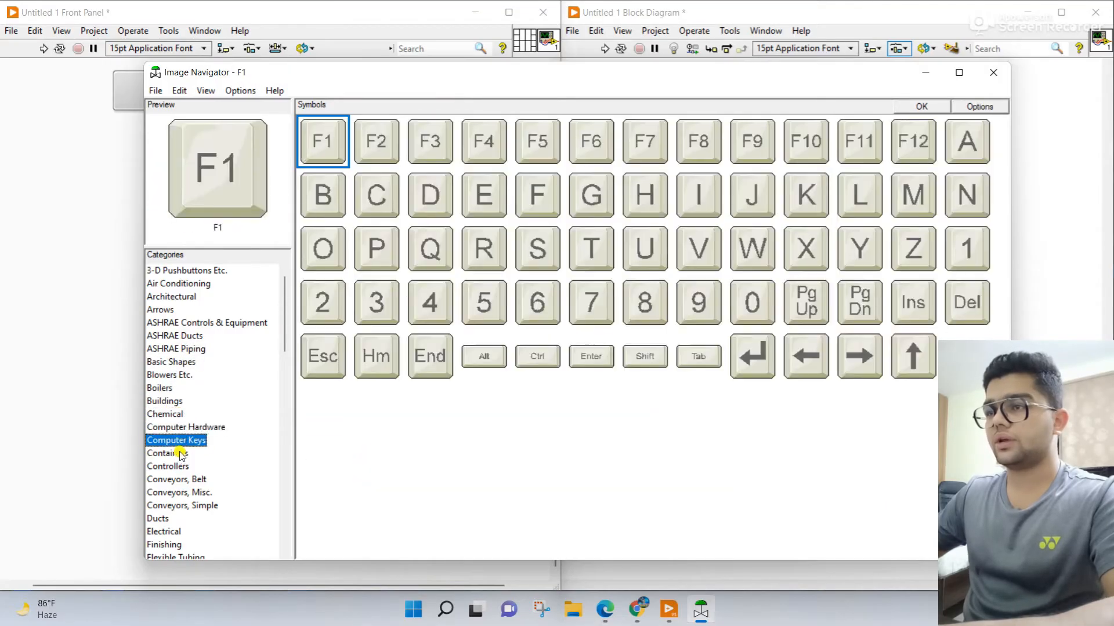
left_click(174, 453)
left_click(176, 479)
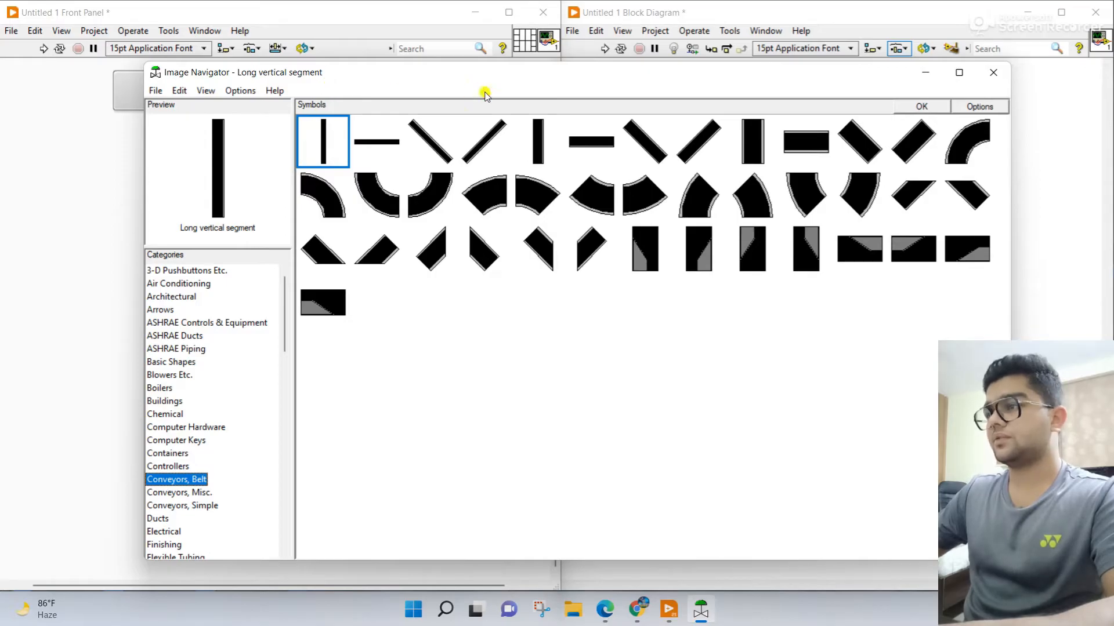
Step: Place a Short vertical segment and a Short horizontal segment from Conveyors, Belt on the front panel, the vertical one under the title
left_click_drag(358, 81, 536, 78)
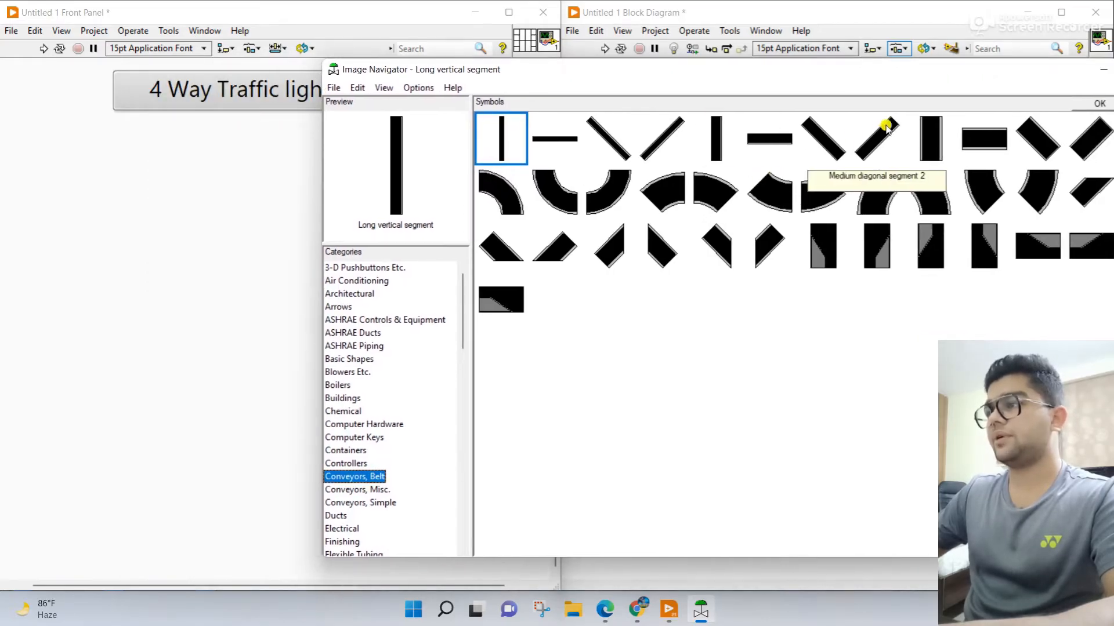
left_click_drag(931, 139, 161, 171)
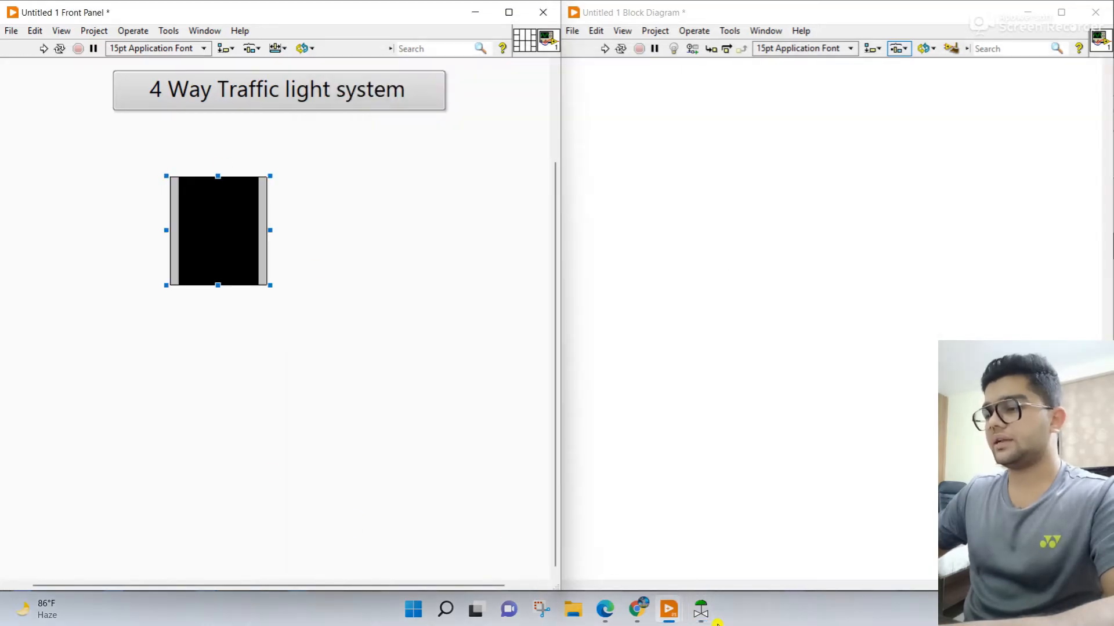
left_click(700, 610)
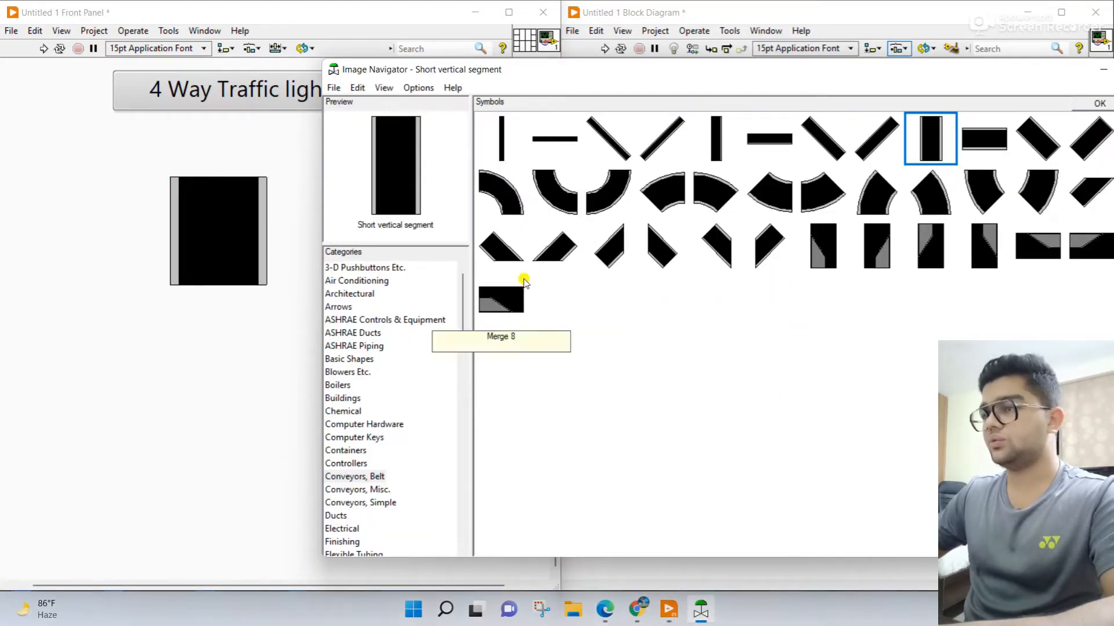
left_click_drag(984, 139, 141, 343)
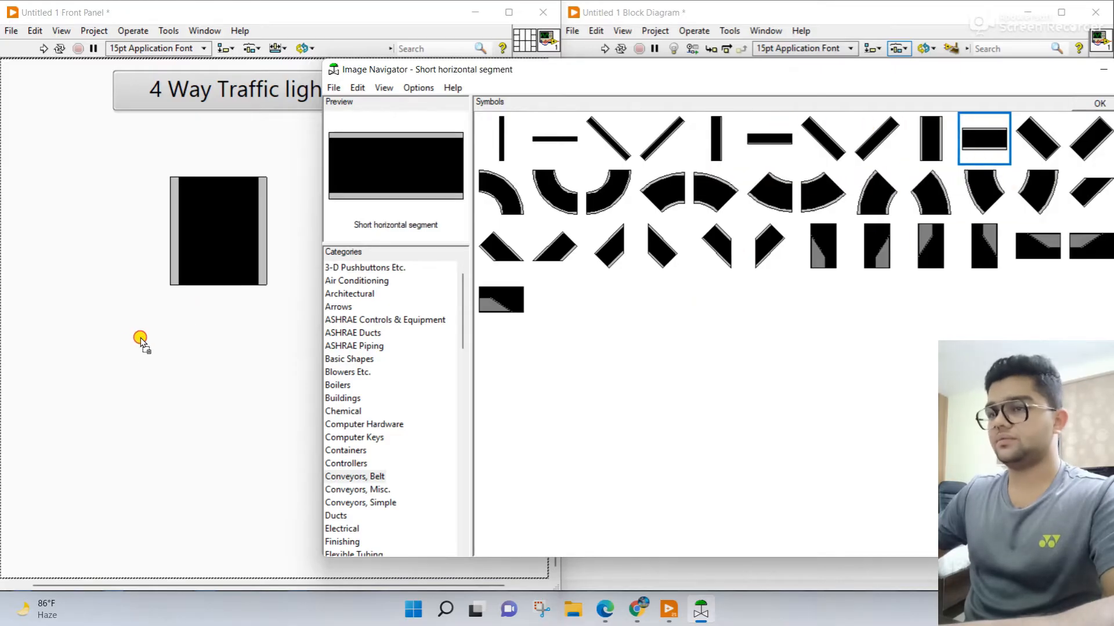
left_click_drag(141, 342, 96, 351)
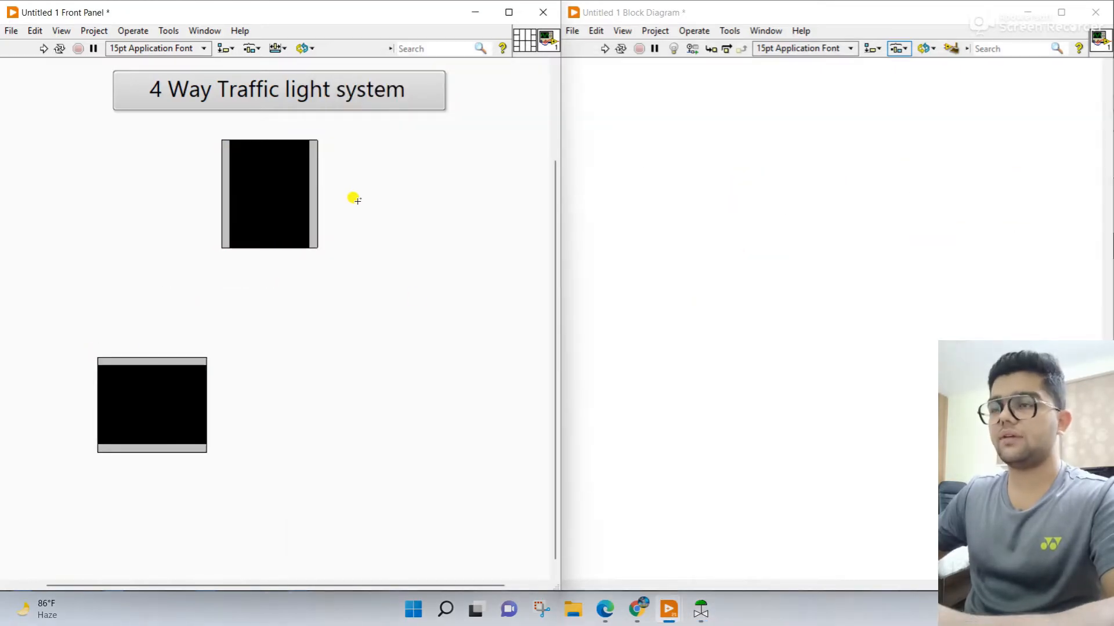
Step: Switch to Edge and examine the STEP#01 intersection diagram in the 4 way traffic light system PDF
left_click(616, 613)
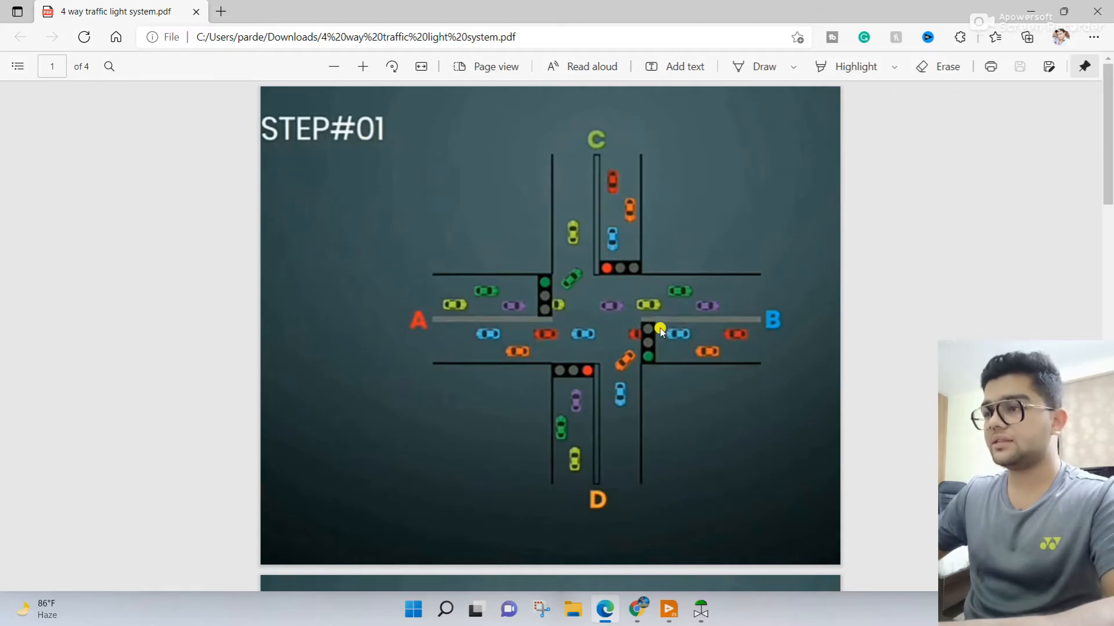
scroll(660, 332, "up", 2, "ctrl")
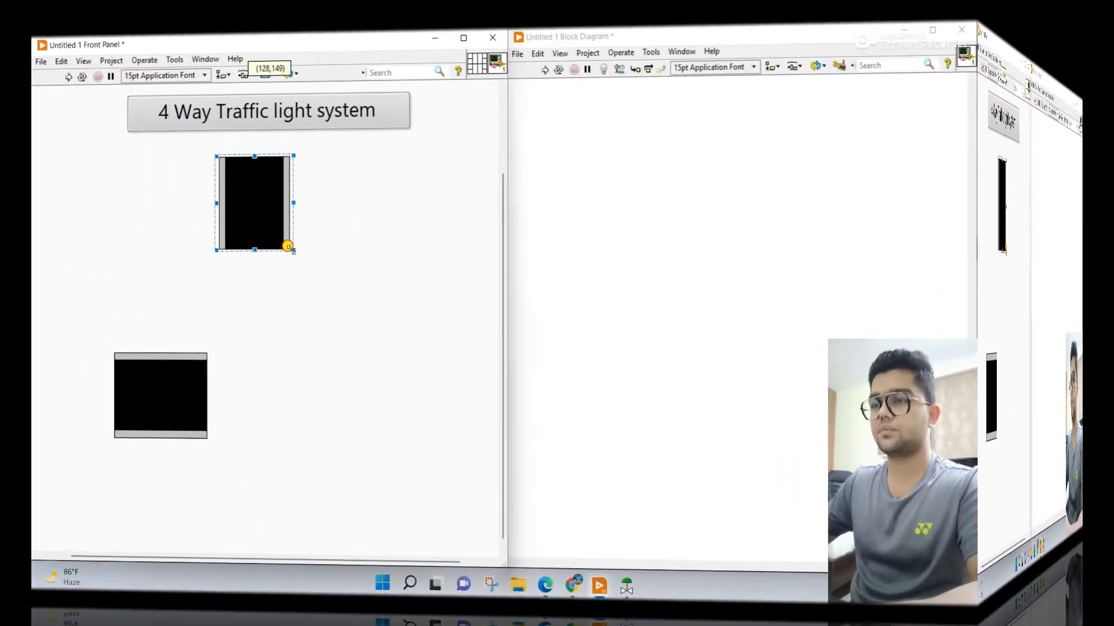
Step: Reshape both conveyor segments on the LabVIEW front panel into long, narrow lanes and duplicate each to form a vertical and a horizontal two-lane road
left_click_drag(288, 246, 279, 270)
left_click(199, 381)
left_click_drag(186, 403, 101, 368)
left_click_drag(119, 425, 249, 365)
mouse_move(285, 248)
left_mouse_down()
mouse_move(320, 247)
mouse_move(267, 238)
left_mouse_up()
left_click_drag(194, 359, 193, 400)
left_click(259, 401)
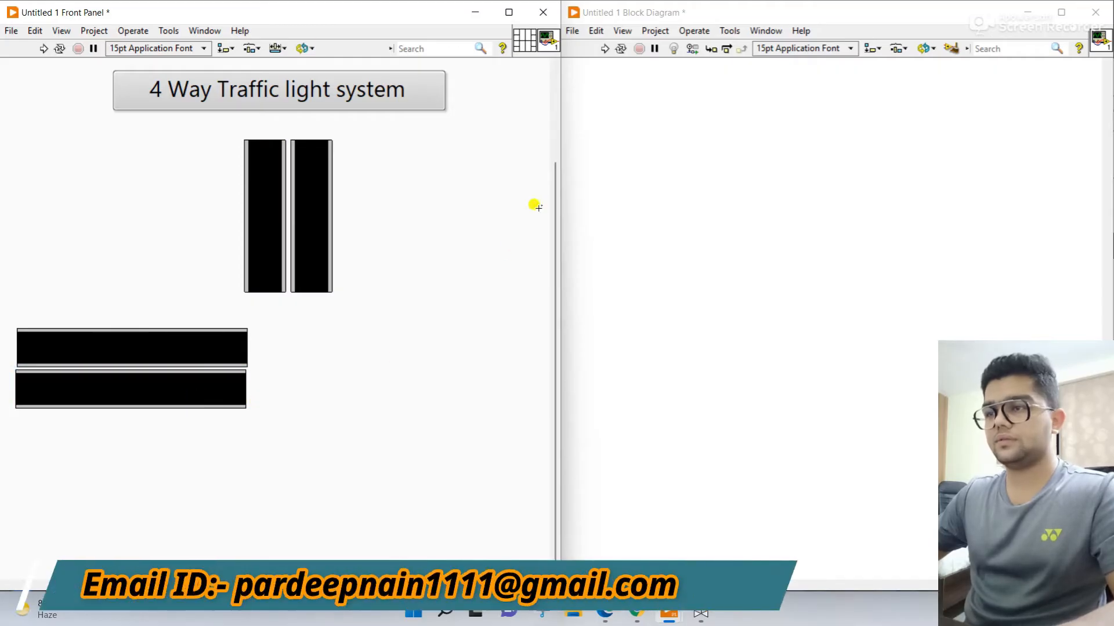
Step: Maximize the front panel window and move the vertical lane pair to the right, towards the middle of the panel
left_click(509, 12)
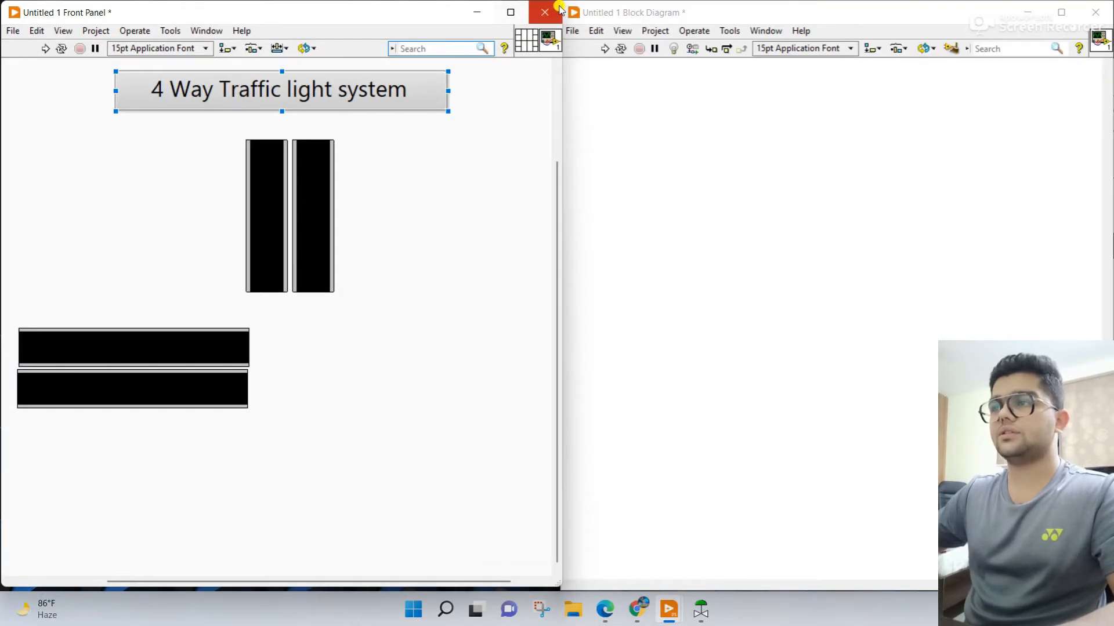
left_click(520, 11)
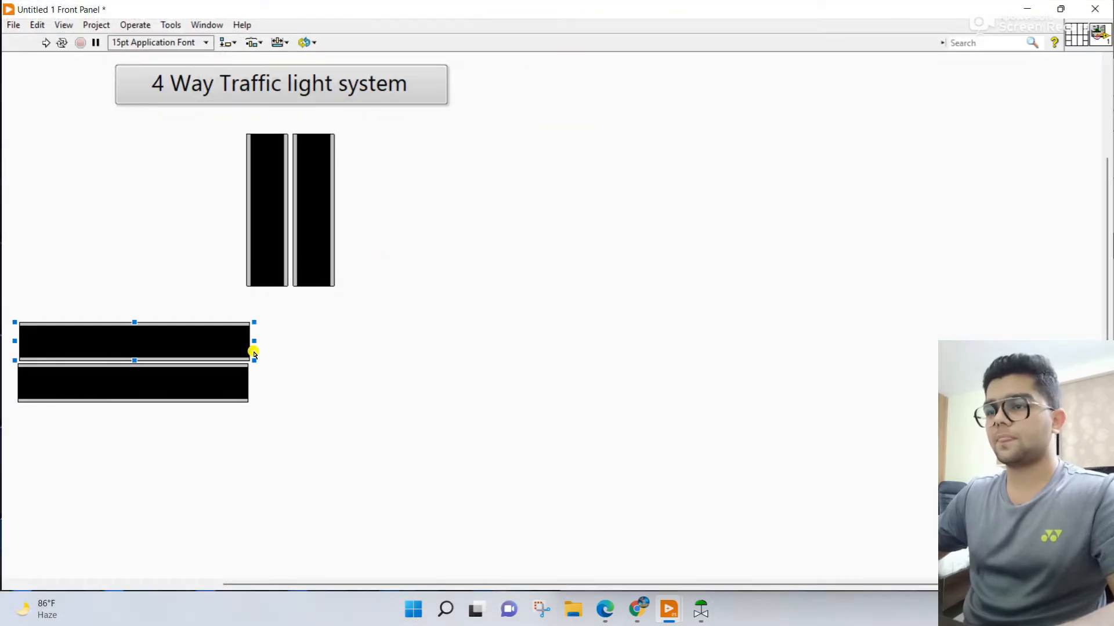
left_click_drag(389, 236, 478, 212)
Step: Lengthen both horizontal lanes towards the vertical road and copy the pair to the opposite side of the junction
left_click(283, 398)
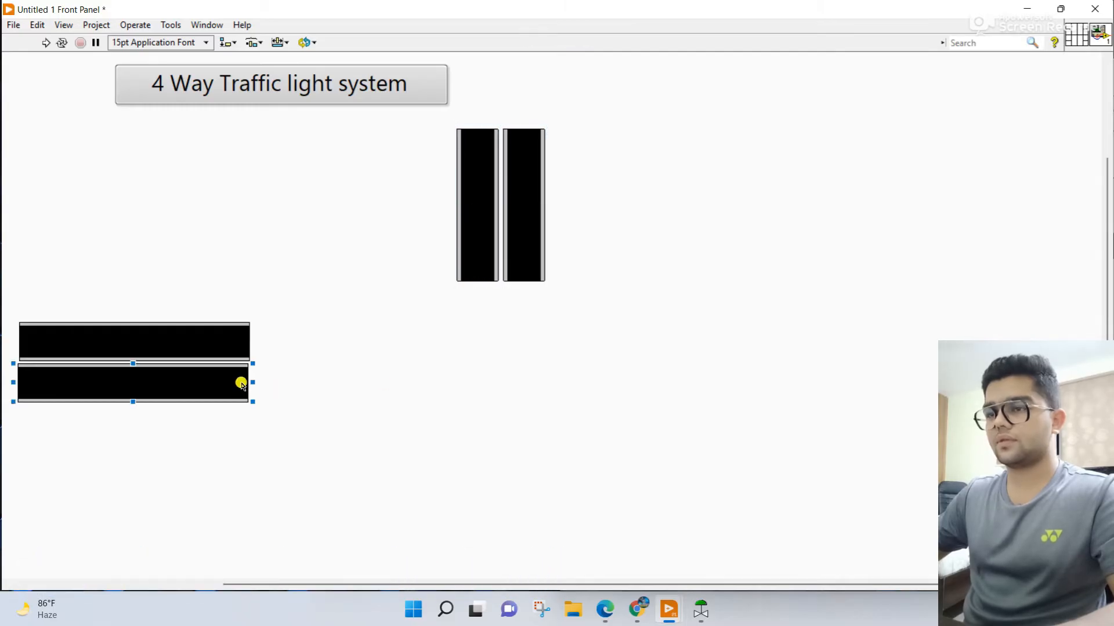
left_click_drag(249, 382, 439, 369)
left_click(246, 341)
left_click_drag(256, 339, 439, 336)
left_click_drag(365, 445, 875, 344)
Step: Stretch both vertical lanes upward above the central gap and copy the pair below the horizontal roads
left_click_drag(561, 241, 422, 191)
left_click_drag(530, 224, 536, 224)
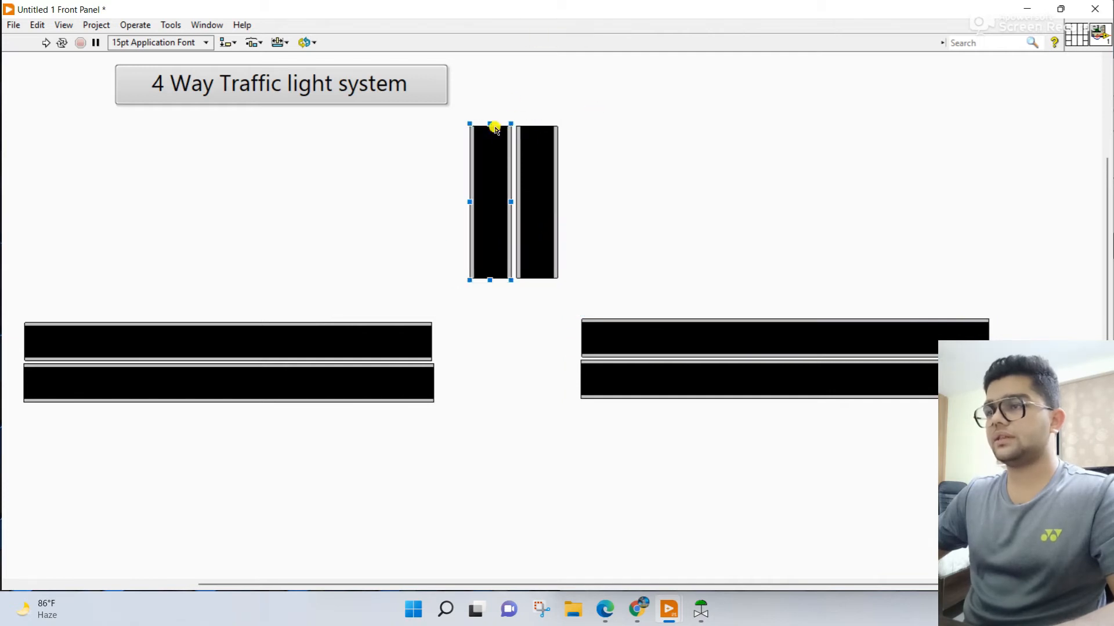
left_click_drag(490, 122, 487, 40)
left_click_drag(536, 150, 534, 47)
left_click_drag(614, 131, 494, 561)
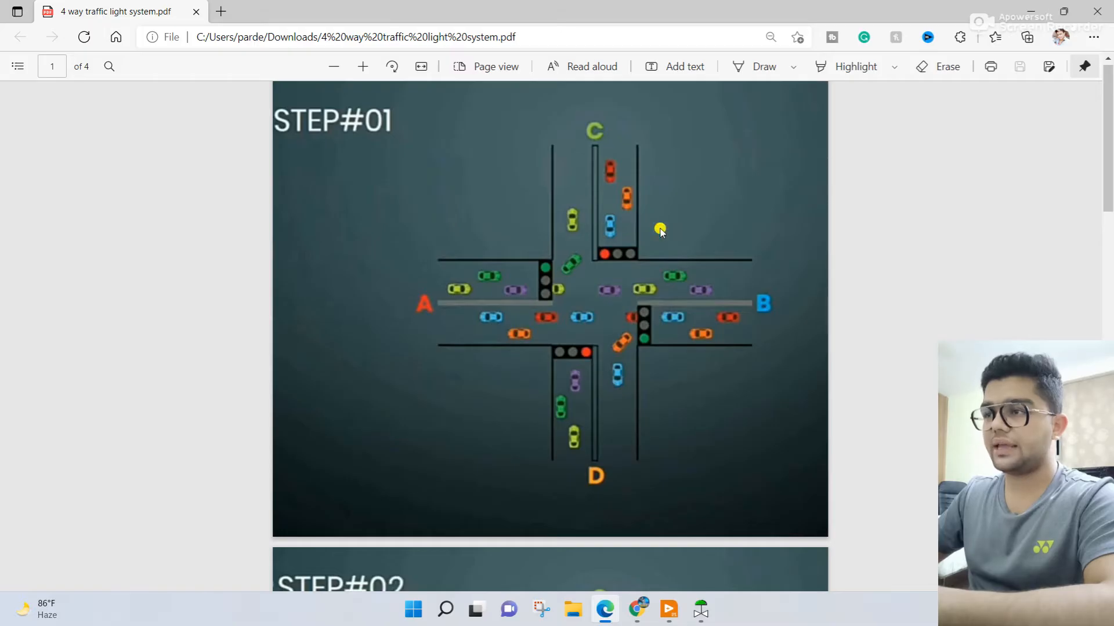
left_click(1030, 11)
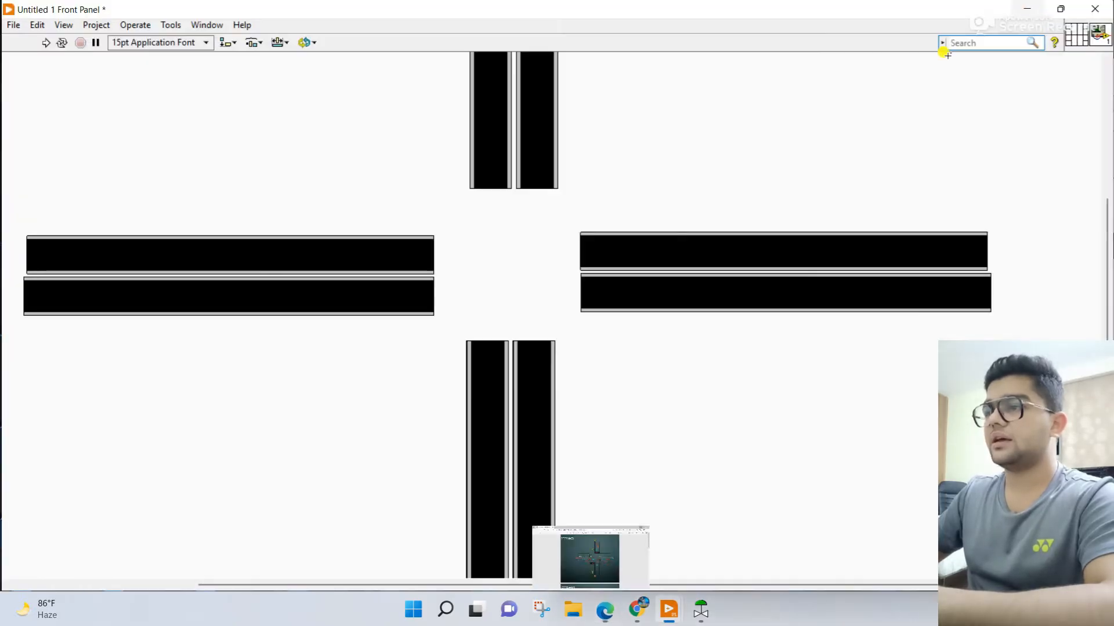
Step: Place a Rounded Box (Silver) decoration above the inner end of the upper lane on the west road
right_click(392, 134)
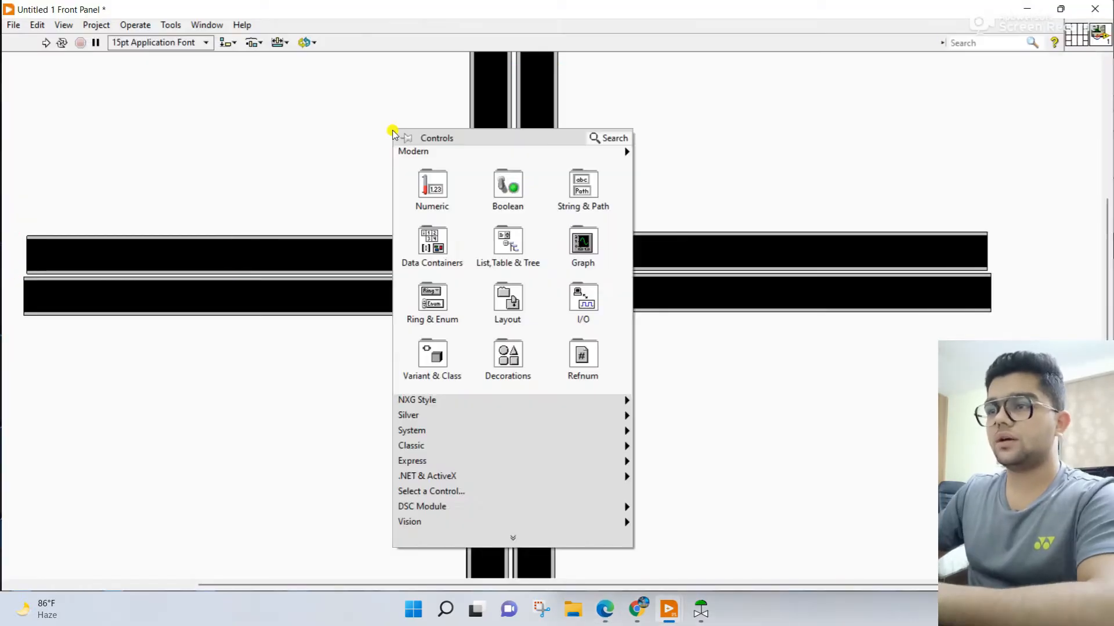
mouse_move(497, 431)
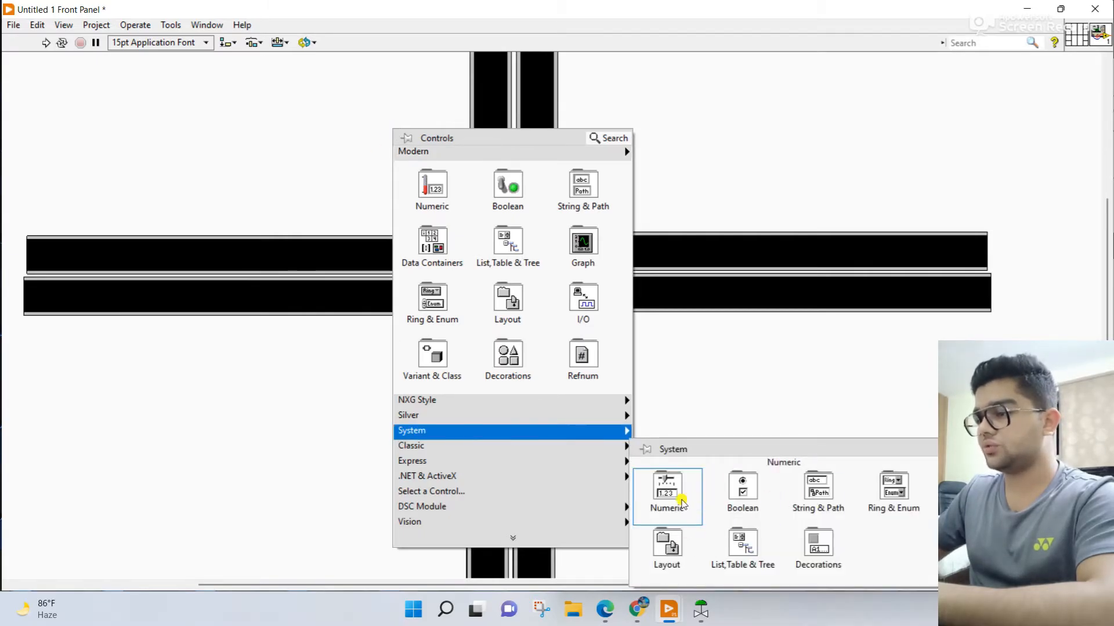
mouse_move(571, 416)
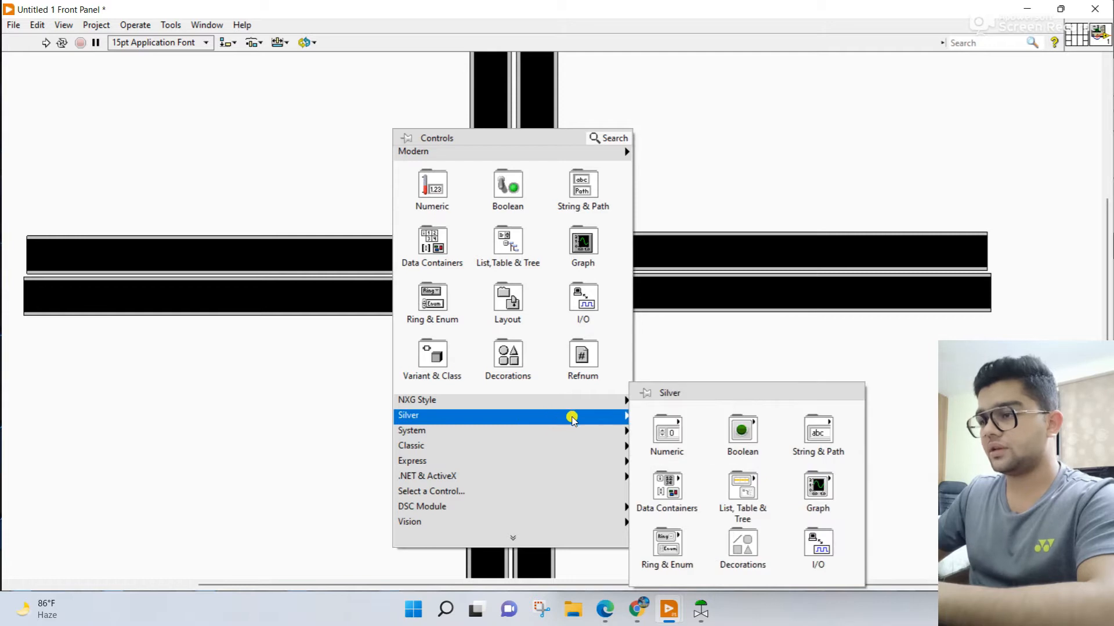
mouse_move(745, 535)
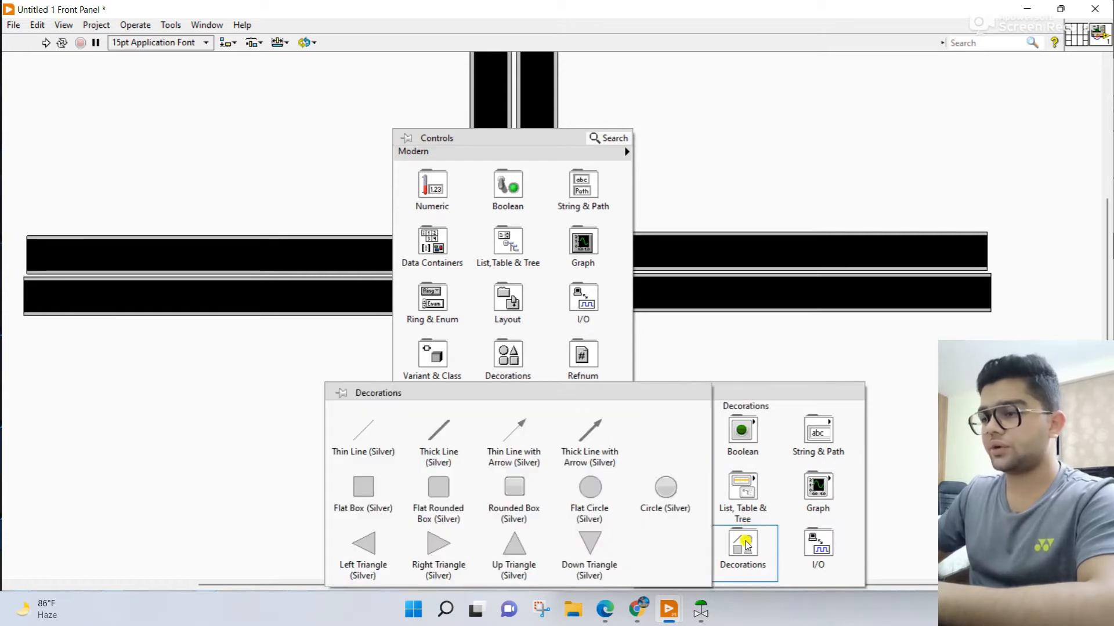
left_click(516, 500)
left_click(411, 219)
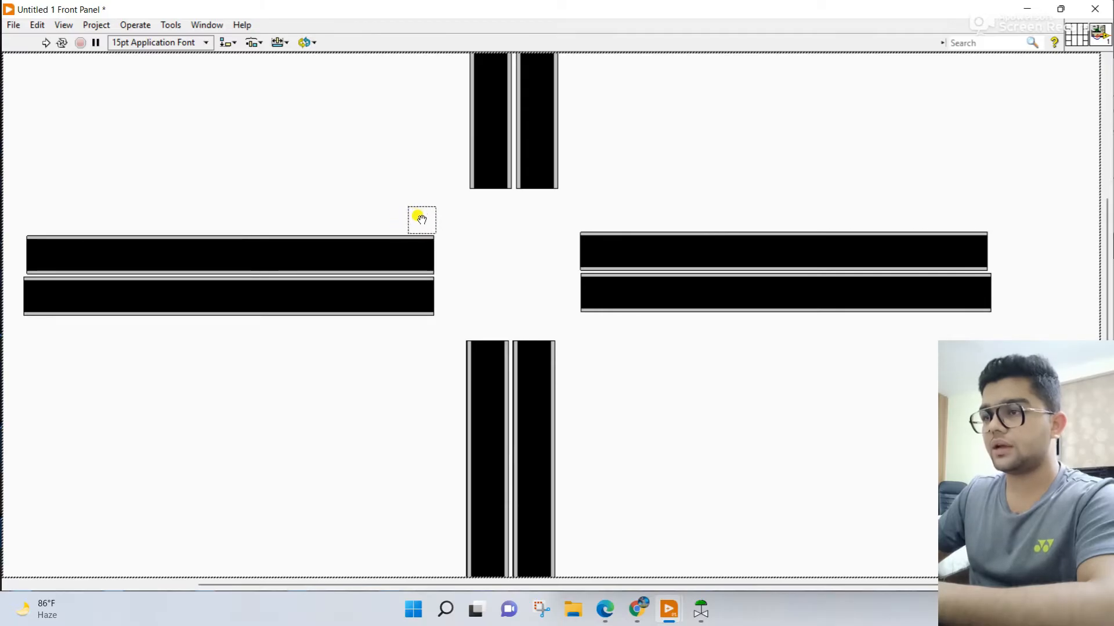
left_click(422, 226)
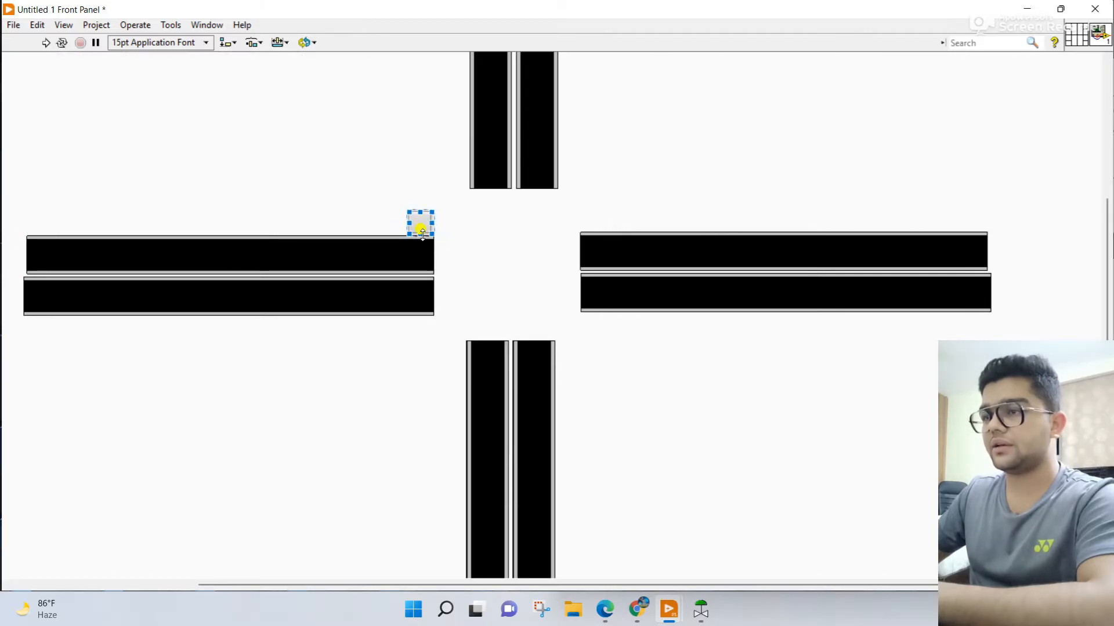
Step: Stretch the rounded box down across the upper west lane and align its width with the lane's inner end
left_click_drag(420, 230, 418, 268)
left_click(434, 249)
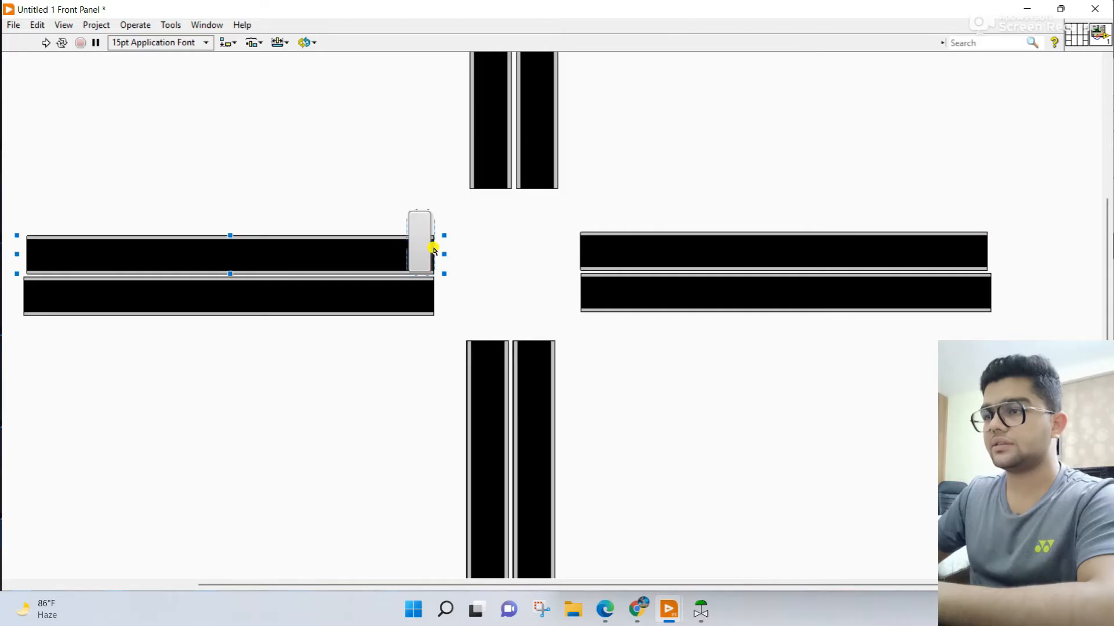
left_click_drag(407, 244, 423, 244)
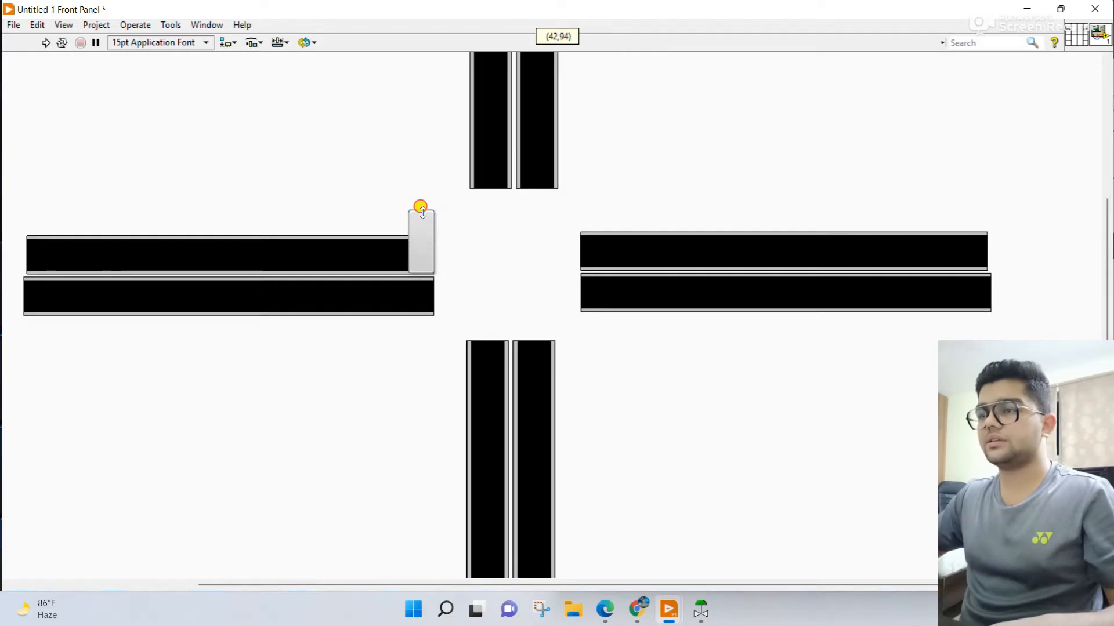
left_click(401, 264)
Step: Move the lower west lane down to make room, then lengthen the rounded box and shift it downward
left_click(376, 297)
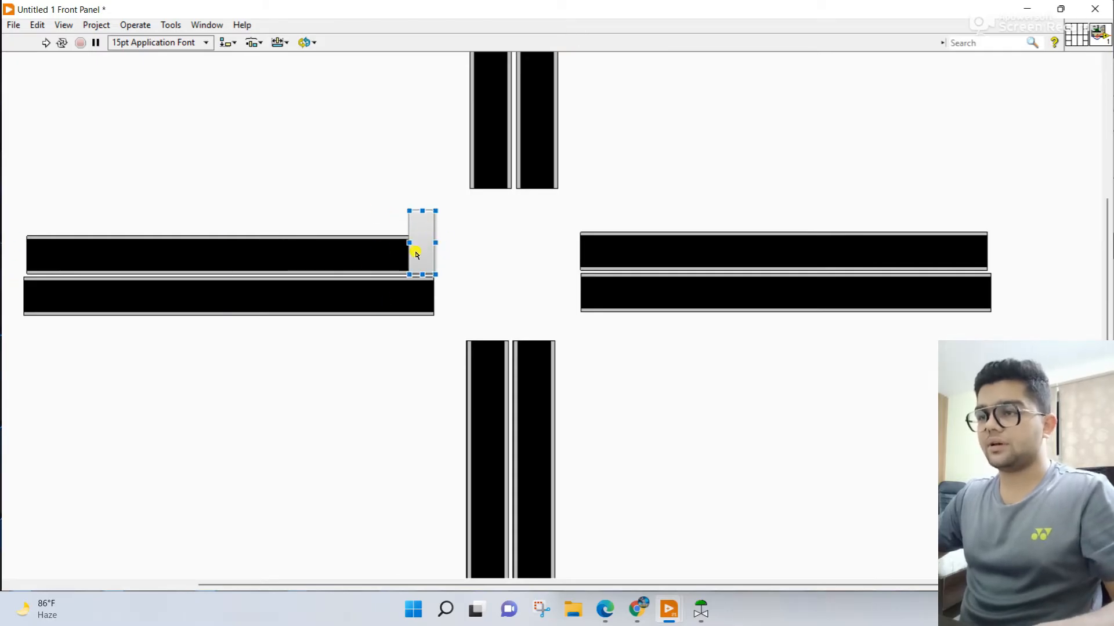
left_click_drag(390, 300, 386, 332)
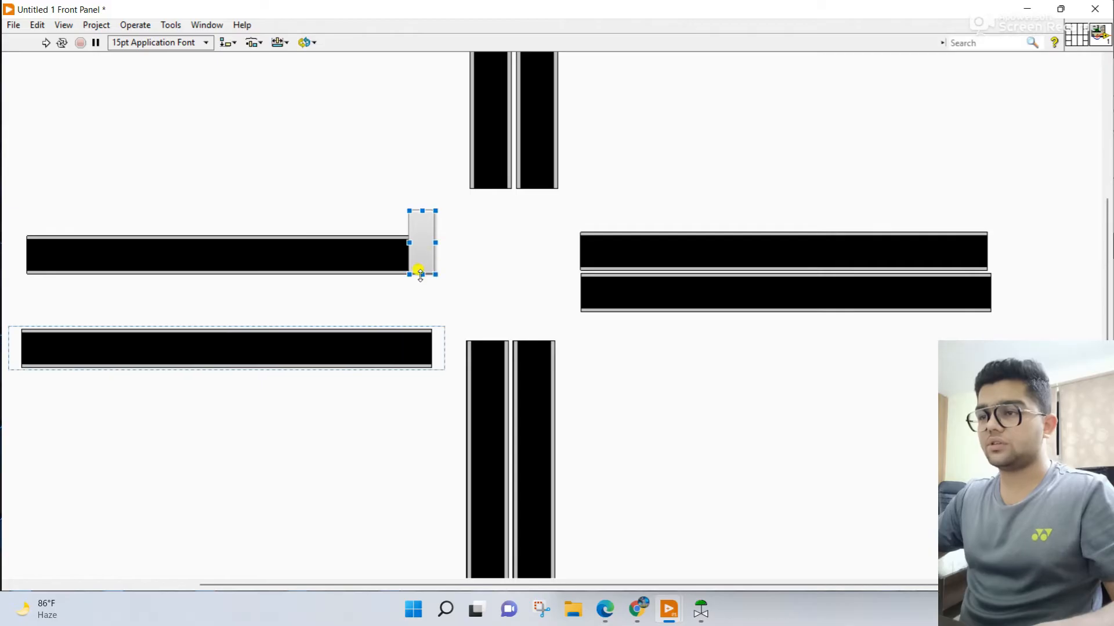
left_click_drag(421, 275, 418, 302)
left_click_drag(408, 257, 415, 294)
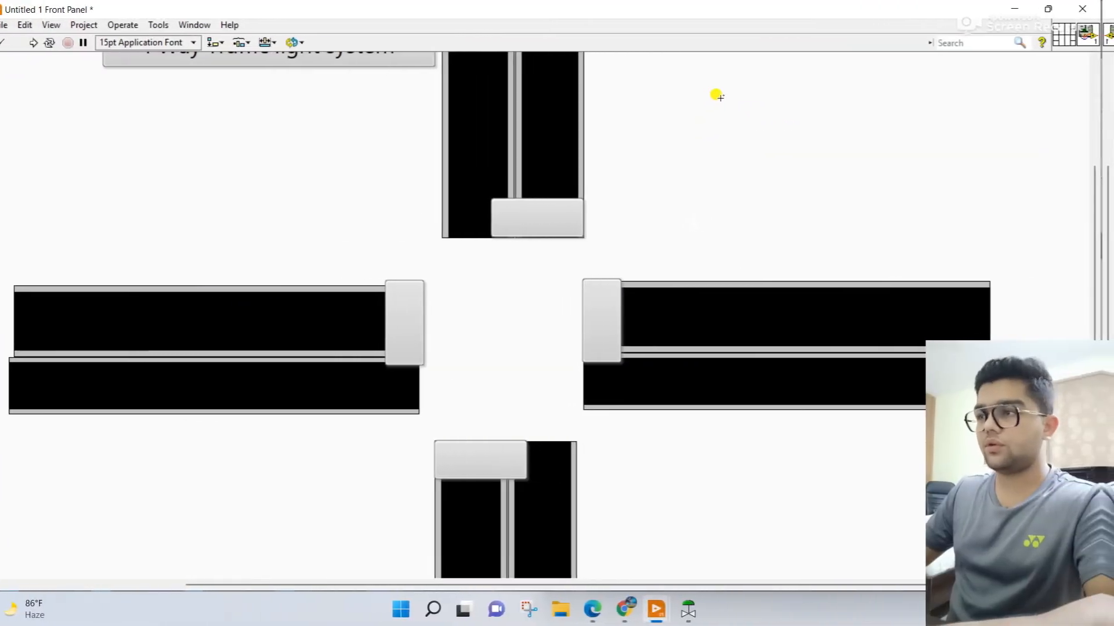
Step: Place a round Silver-style Boolean LED in the free area west of the upper vertical road and enlarge it
right_click(717, 96)
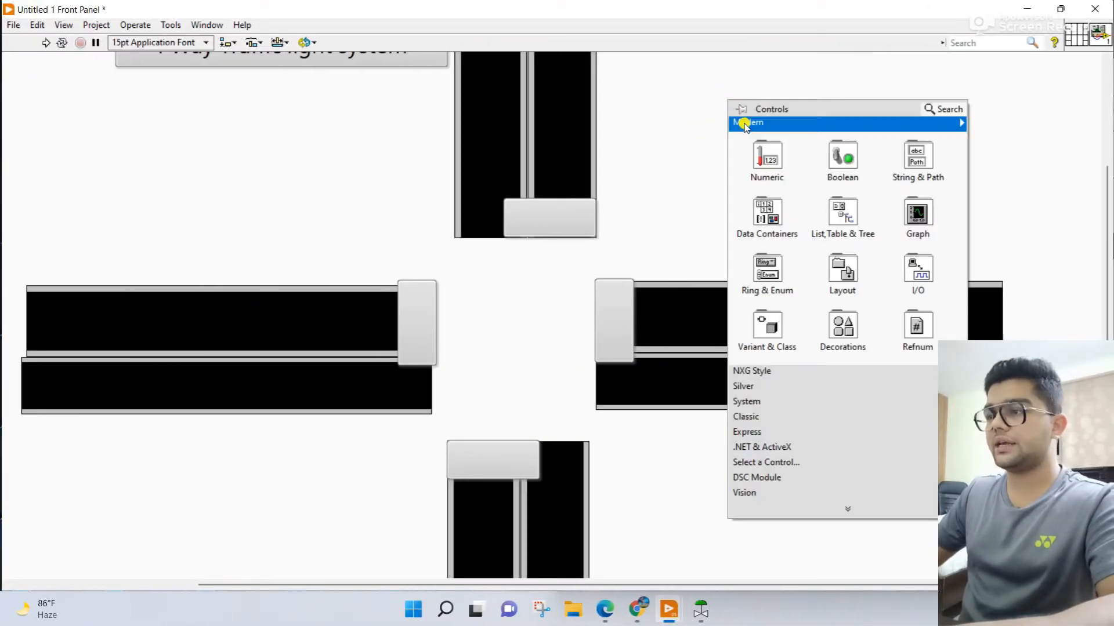
mouse_move(763, 406)
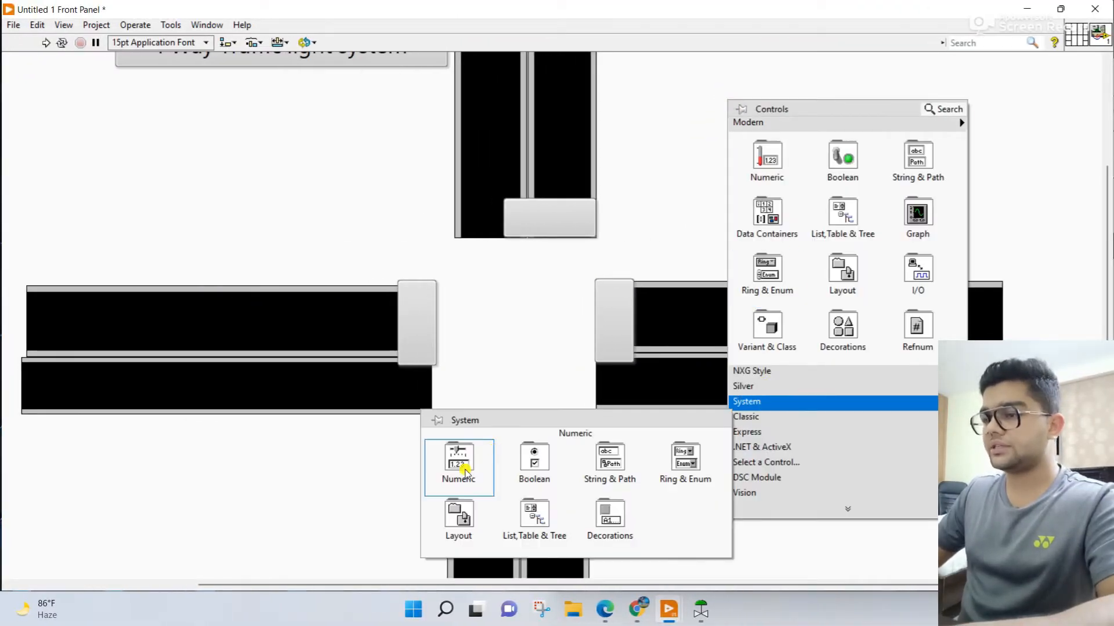
mouse_move(761, 386)
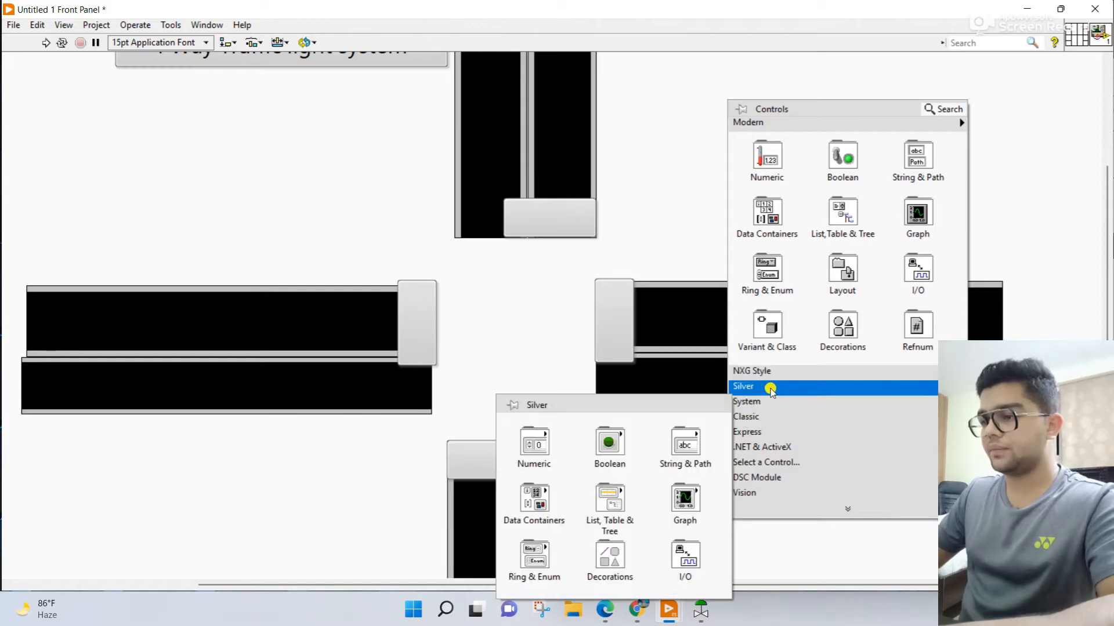
mouse_move(616, 451)
left_click(381, 487)
left_click(322, 124)
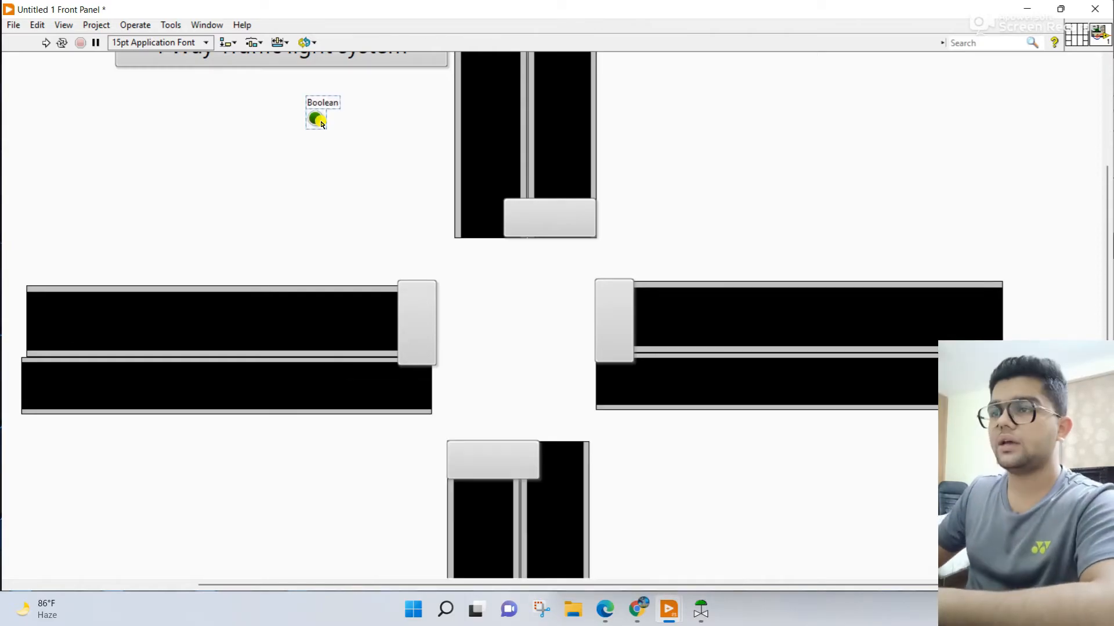
double_click(318, 120)
left_click(321, 125)
left_click_drag(315, 119, 332, 135)
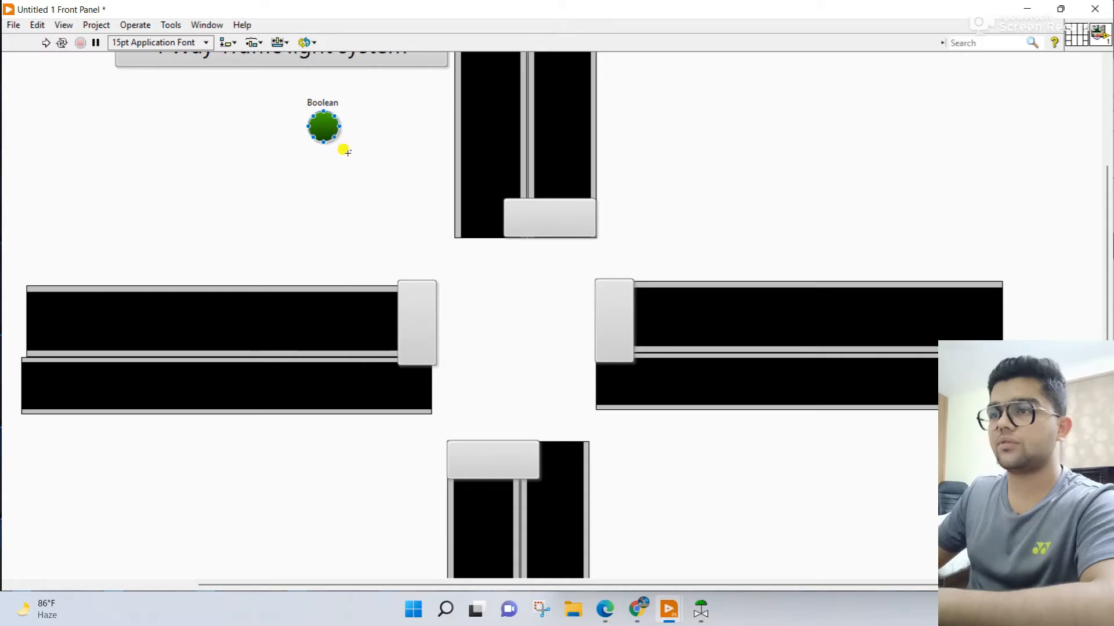
Step: Hide the LED's label and copy the LED twice below itself to form an evenly spaced vertical column of three
right_click(329, 124)
mouse_move(398, 132)
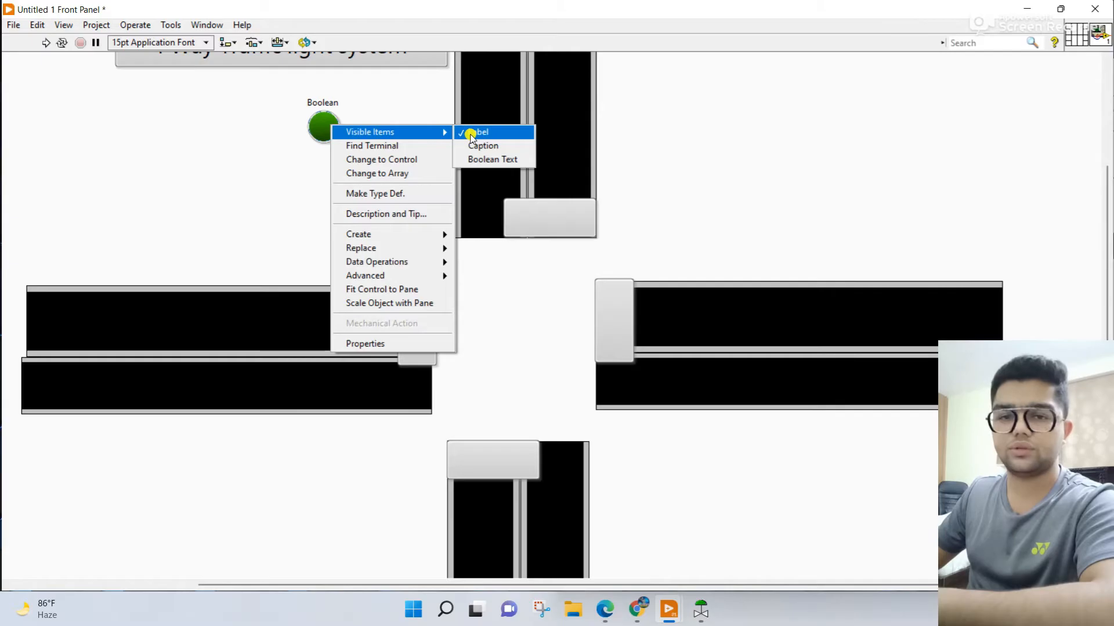
left_click(471, 134)
left_click(324, 130)
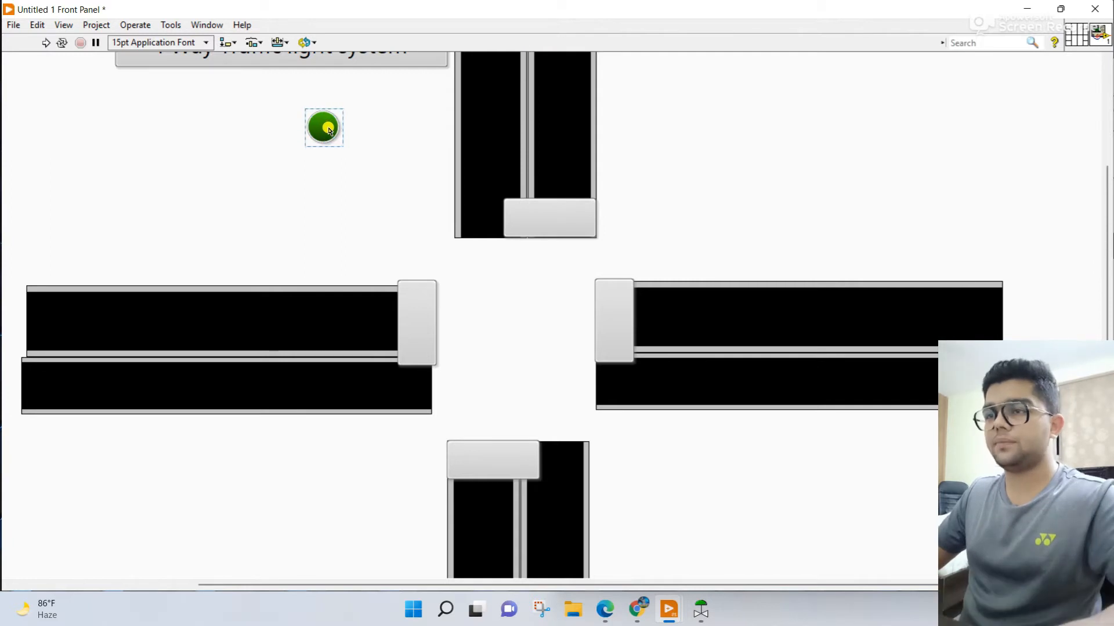
left_click_drag(329, 130, 328, 197)
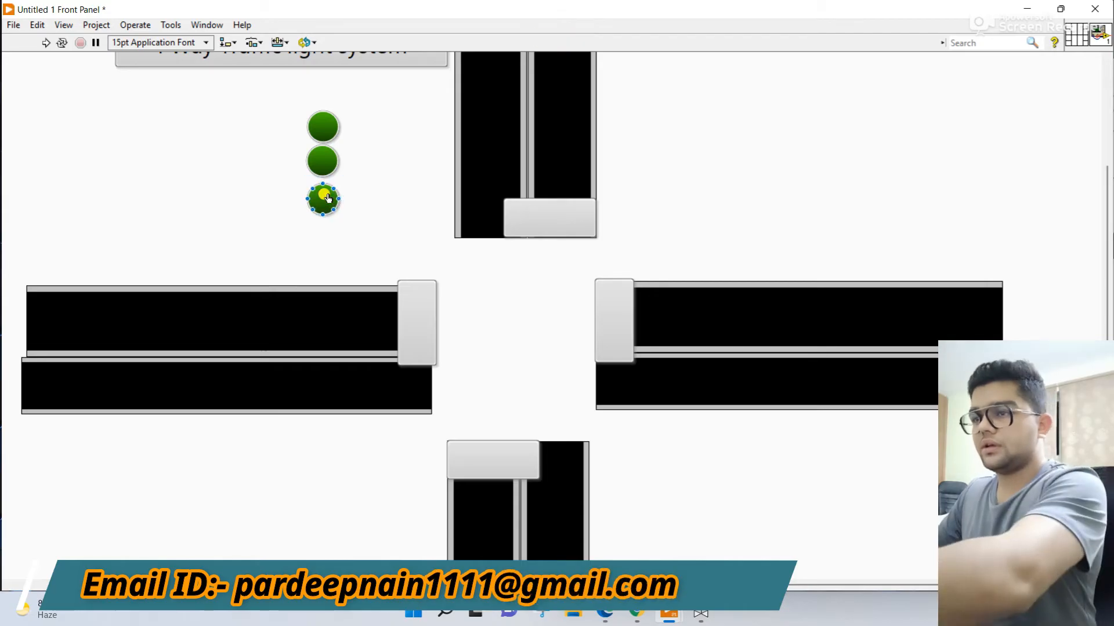
left_click_drag(326, 202, 325, 197)
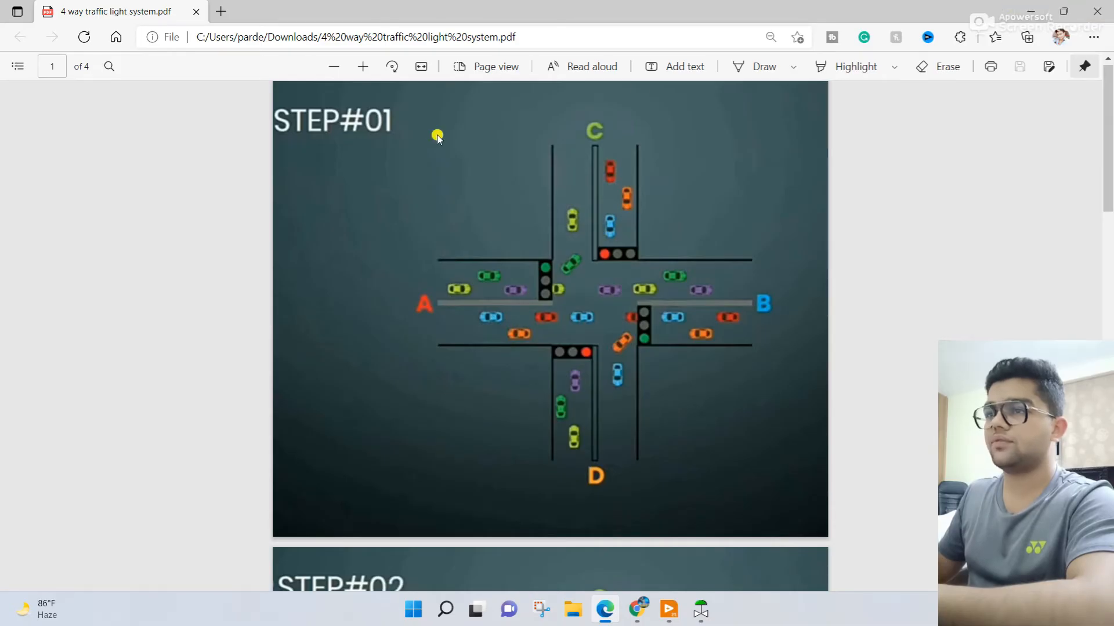
Step: Return from the PDF to the LabVIEW front panel and set the top LED's off color to white
left_click(1040, 9)
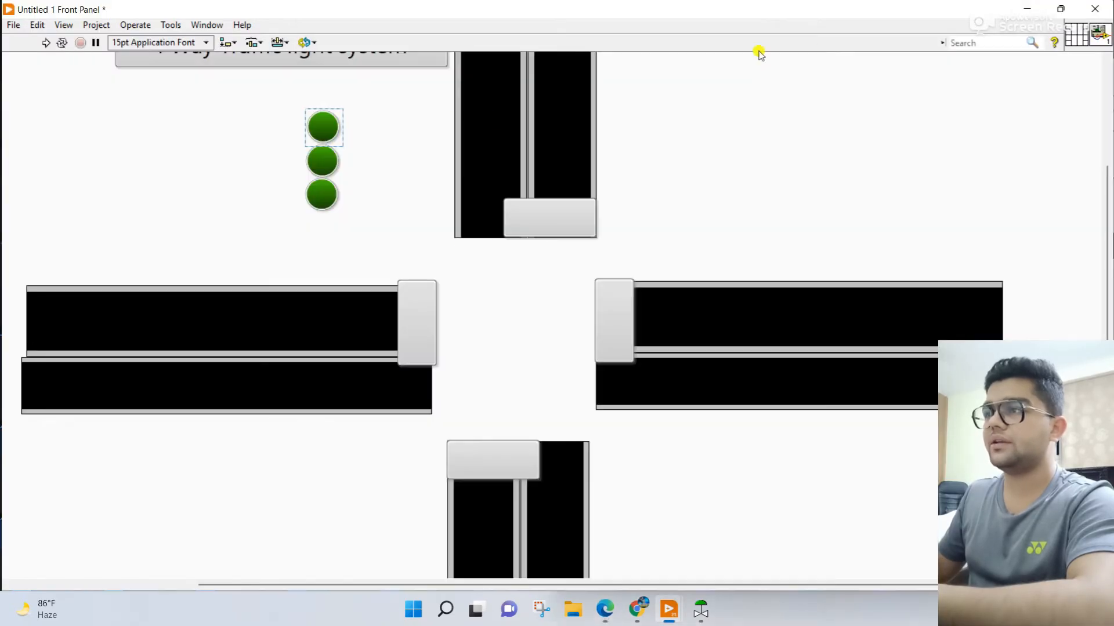
right_click(328, 124)
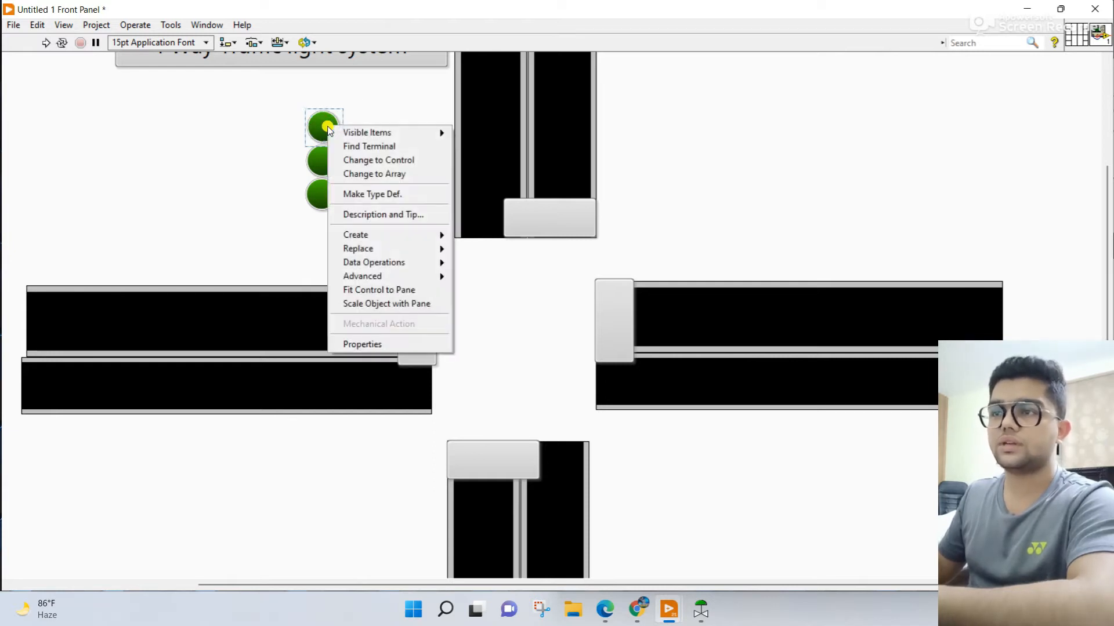
left_click(371, 343)
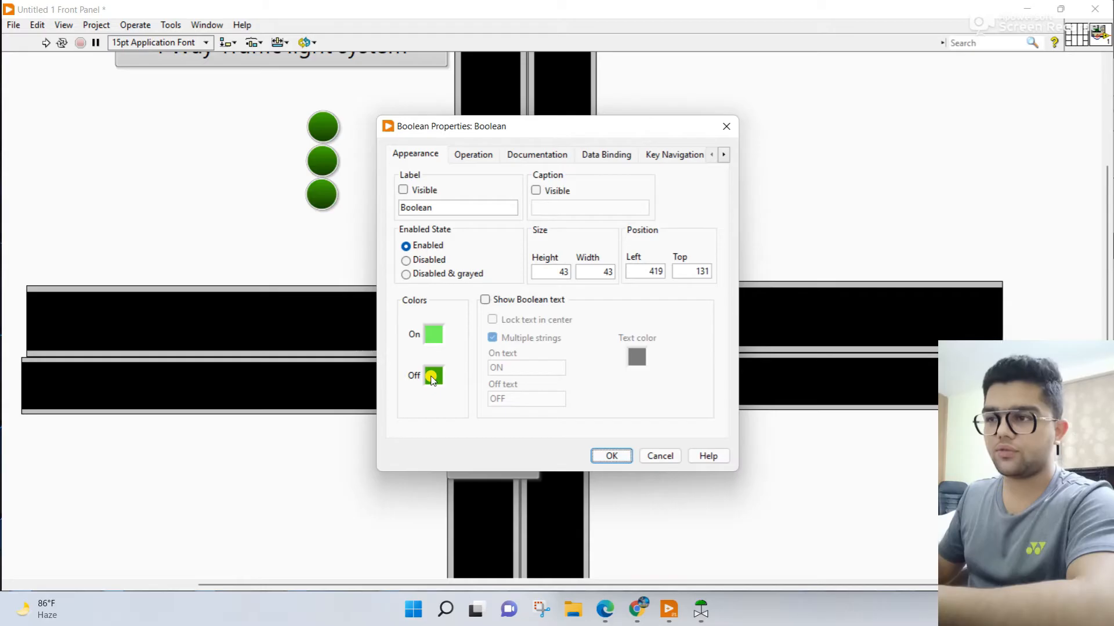
left_click(431, 379)
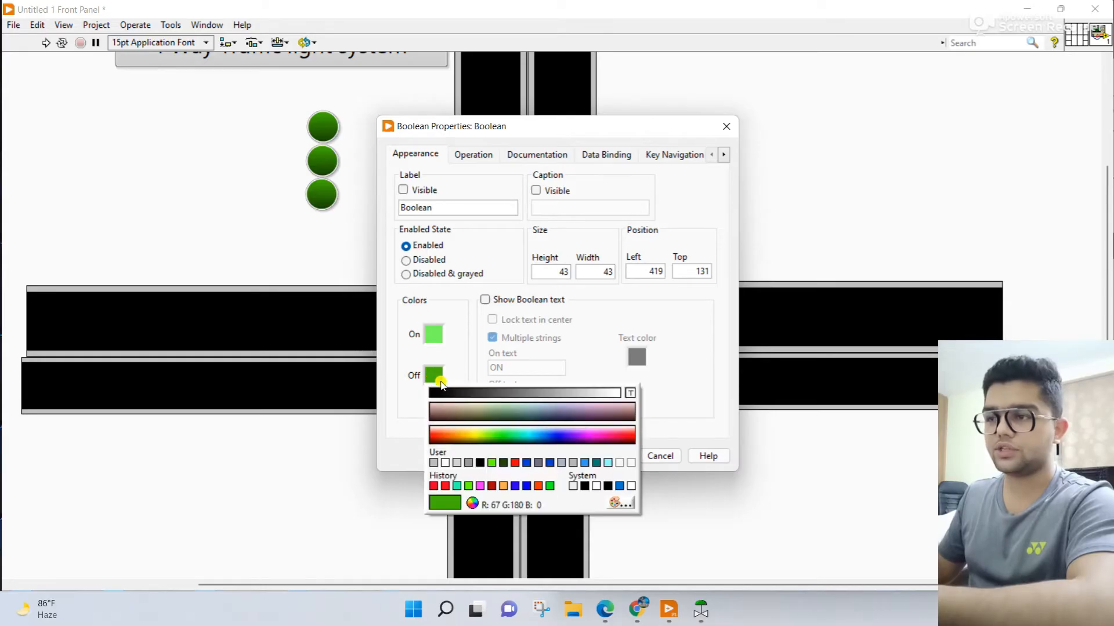
left_click(442, 460)
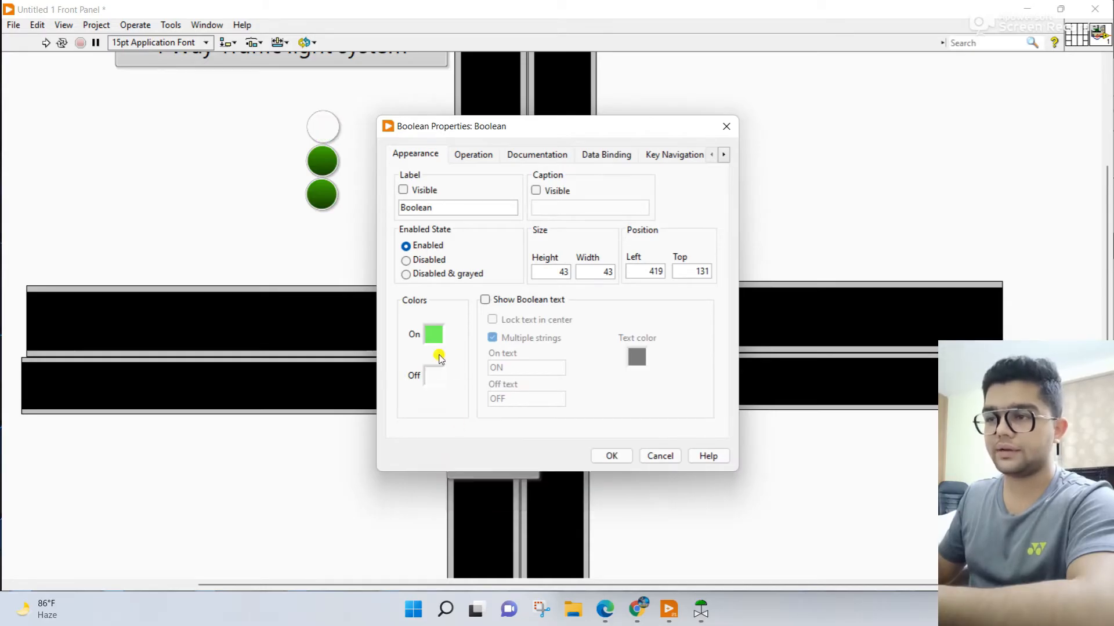
left_click(612, 456)
Step: Set the middle LED's off color to white and its on color to orange
left_click(322, 159)
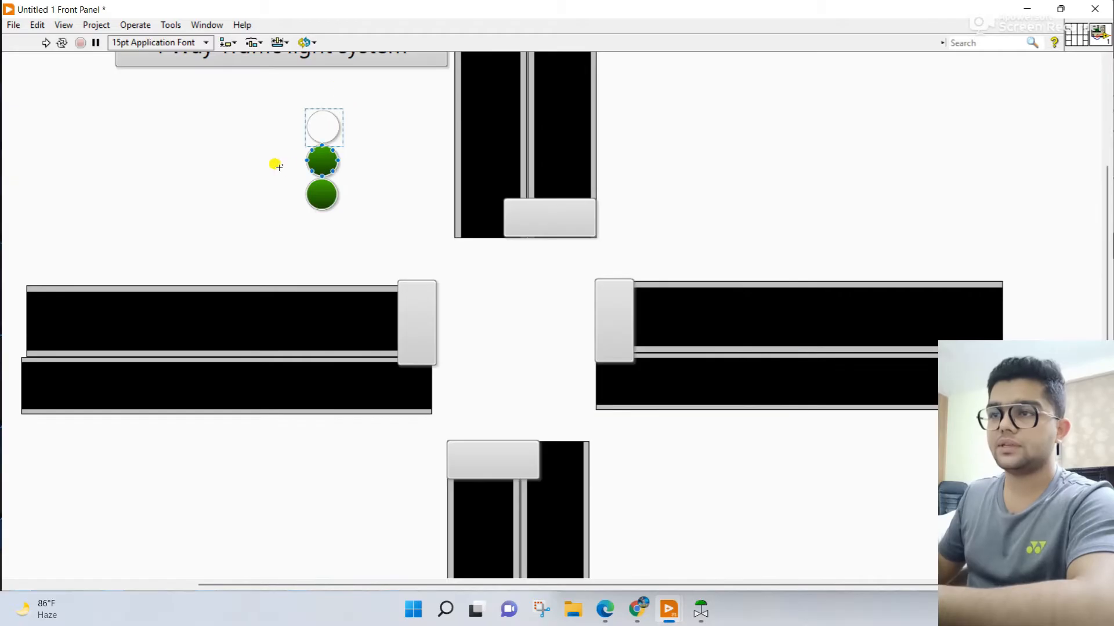
right_click(330, 160)
left_click(386, 372)
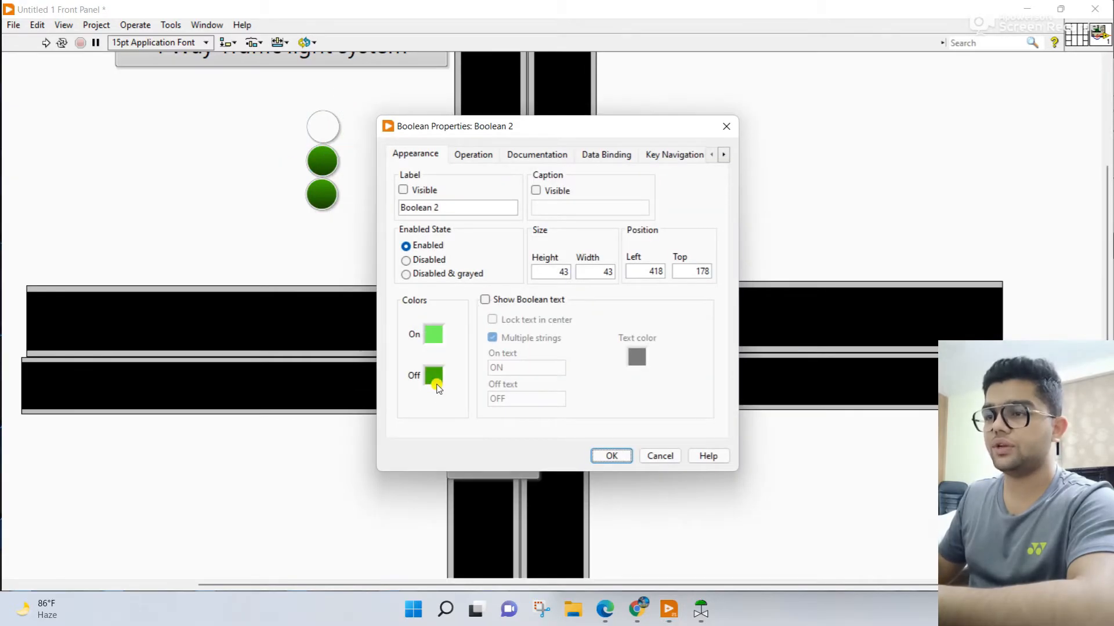
left_click(435, 377)
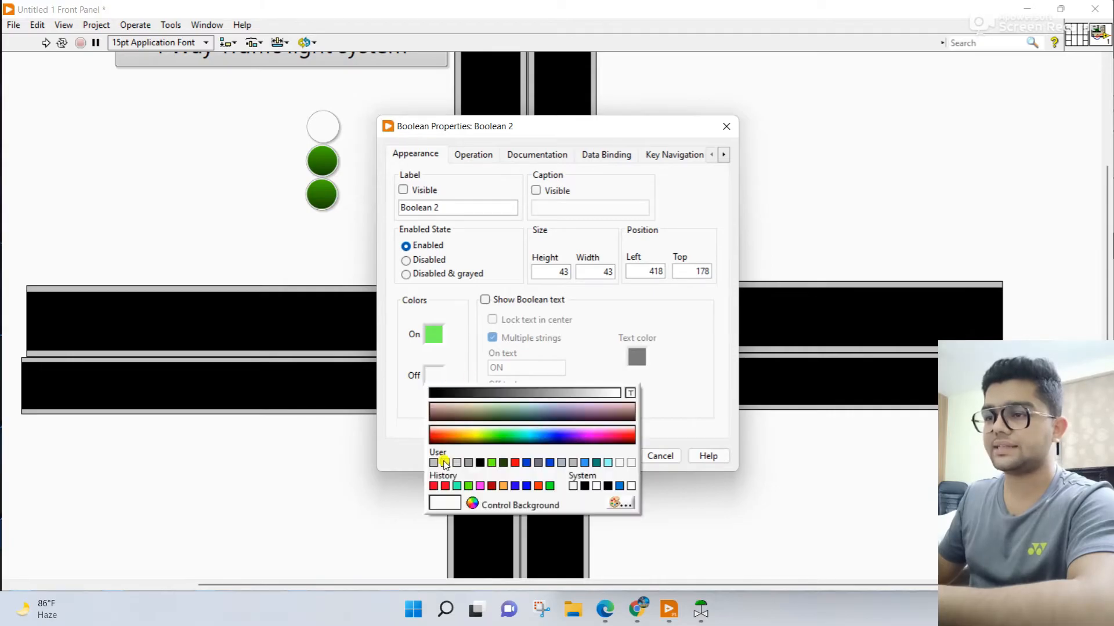
left_click(442, 462)
left_click(436, 337)
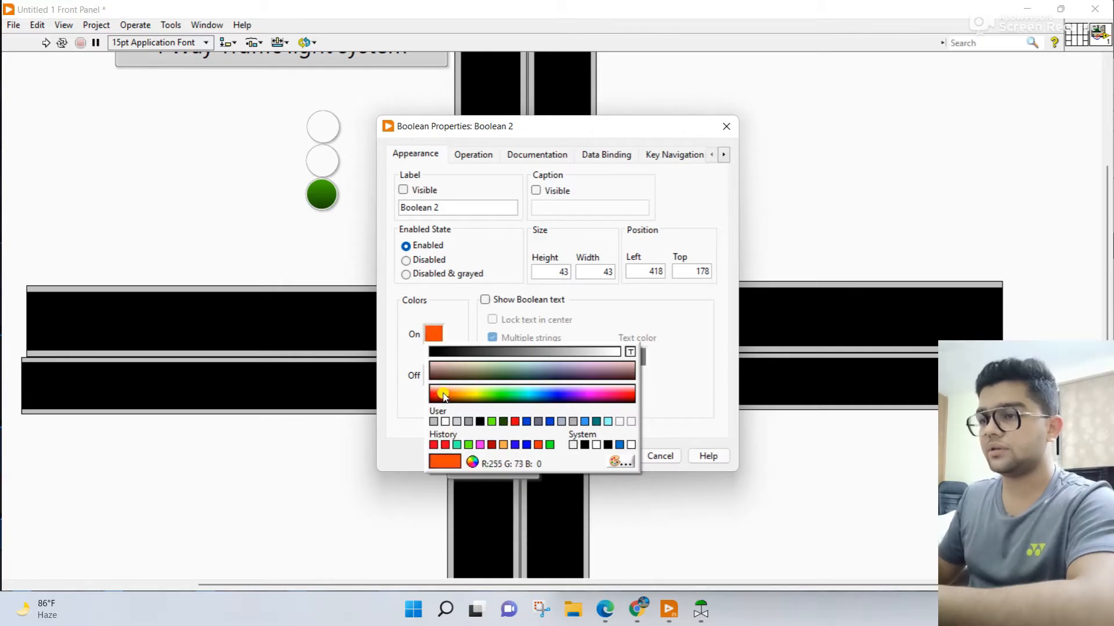
left_click(446, 396)
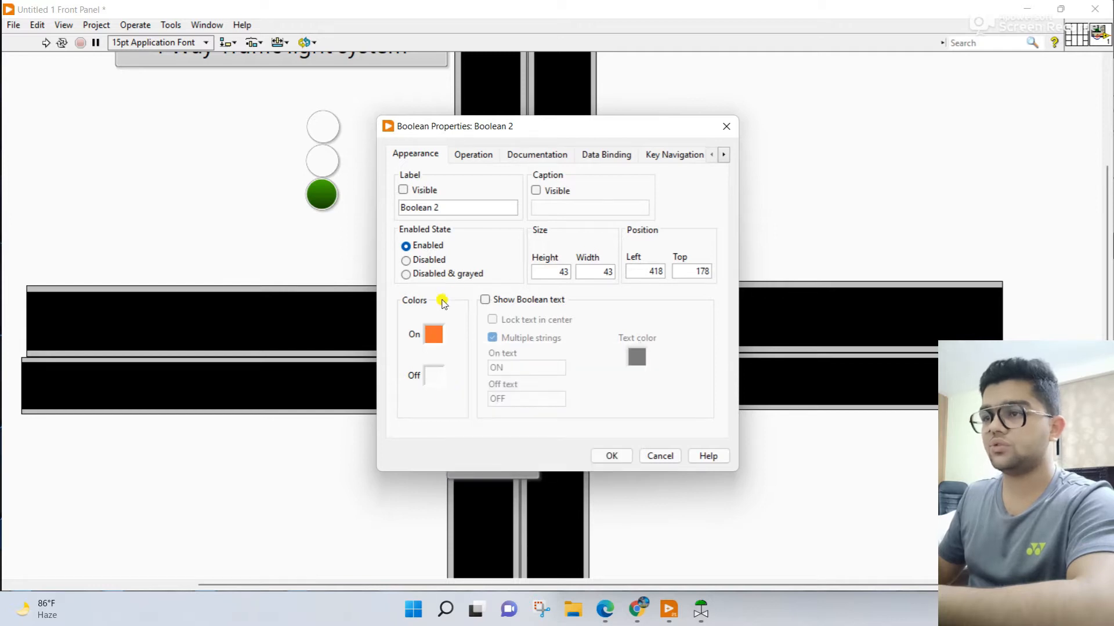
left_click(605, 455)
Step: Set the lowest LED's on color to red and its off color to white
left_click(322, 194)
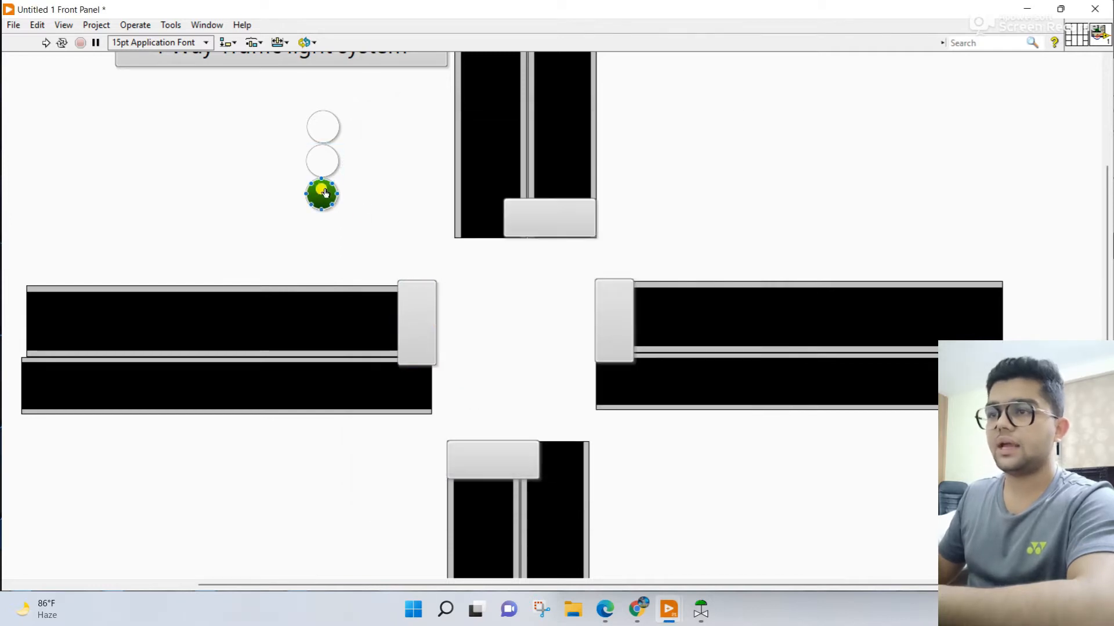
right_click(324, 197)
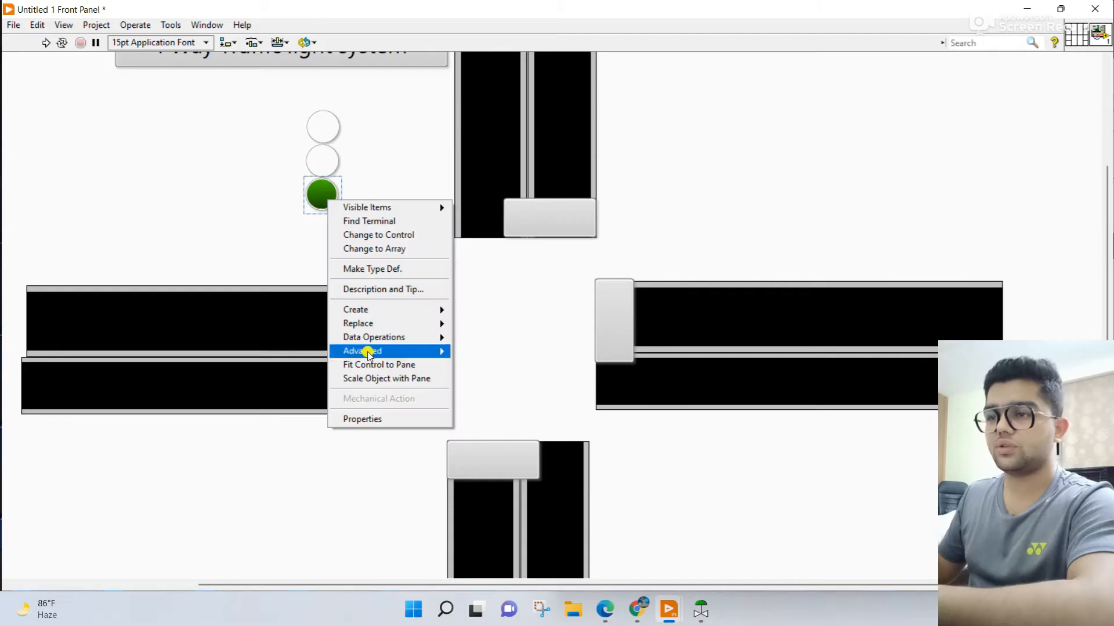
left_click(385, 419)
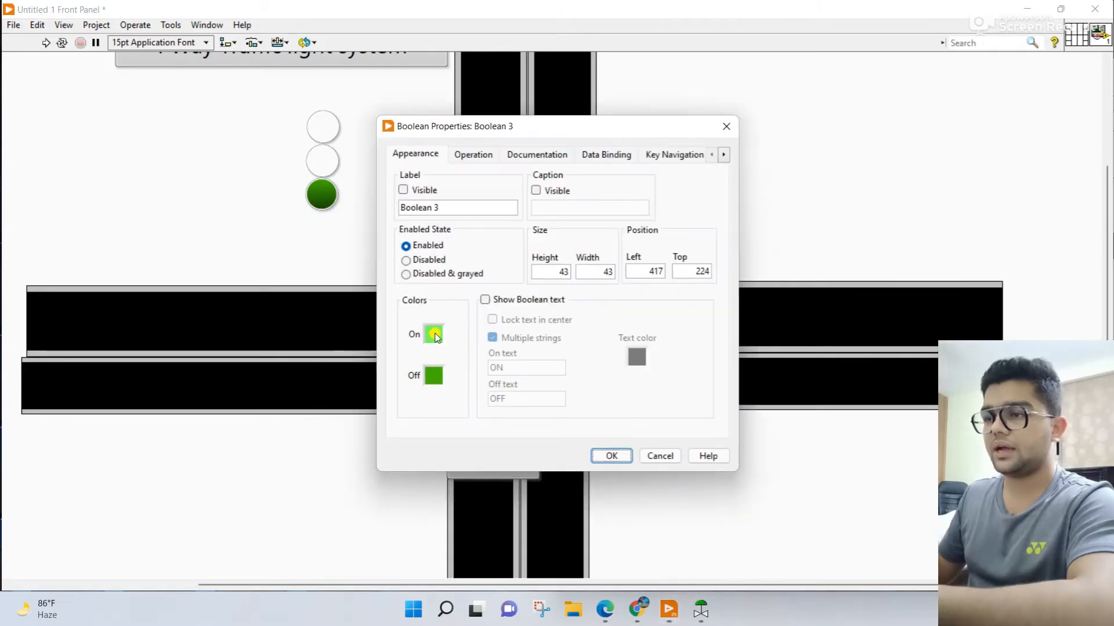
left_click(434, 334)
left_click(515, 422)
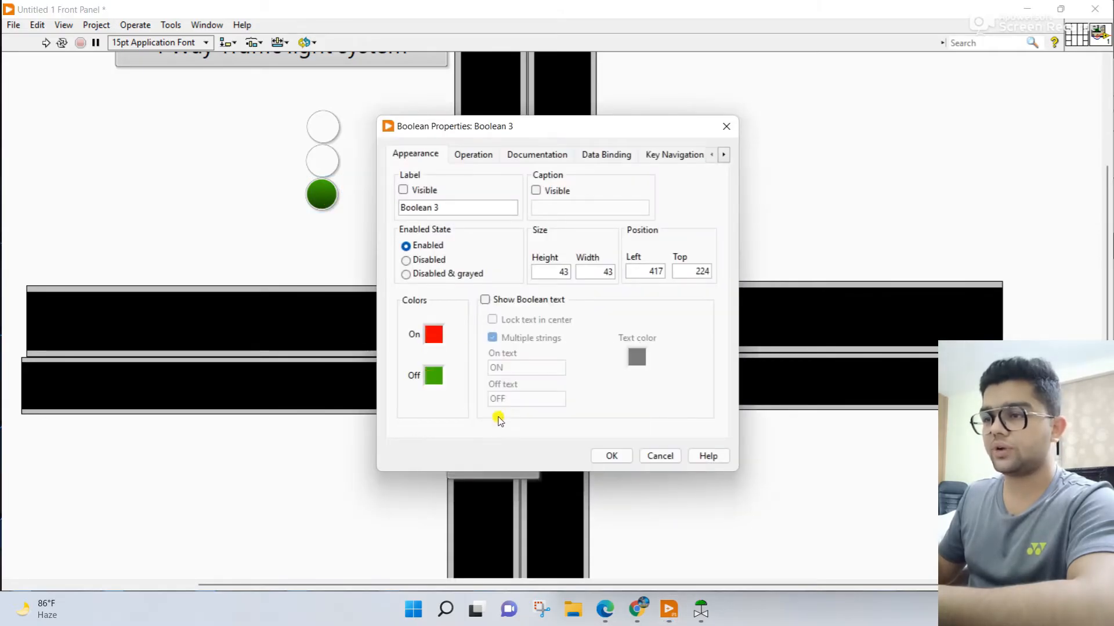
left_click(432, 379)
left_click(469, 445)
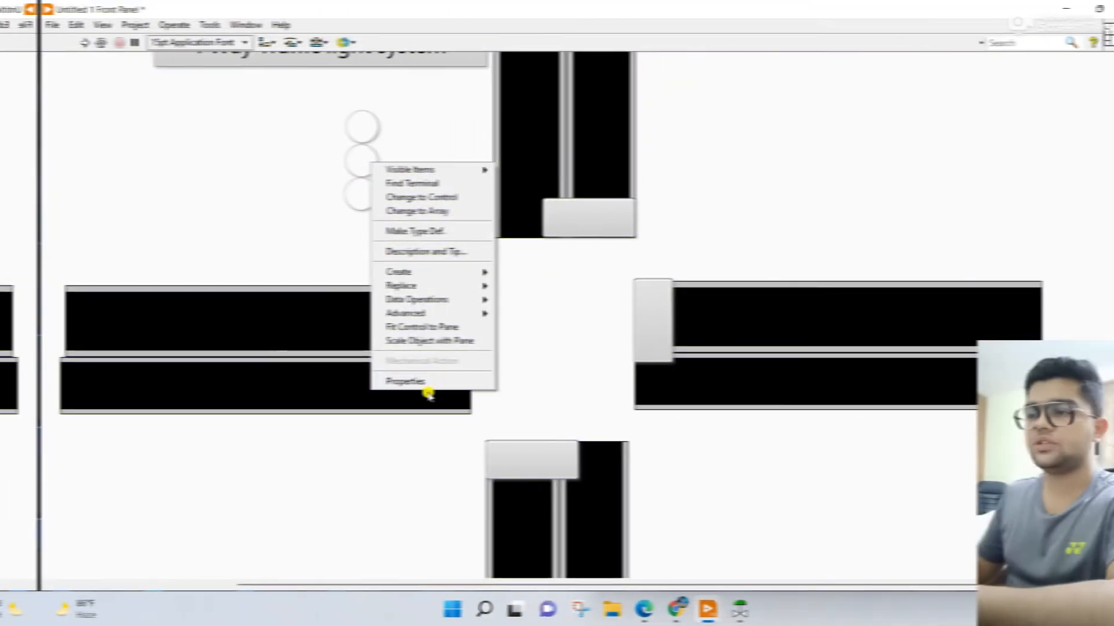
Step: Change the middle LED's on color to yellow
left_click(433, 334)
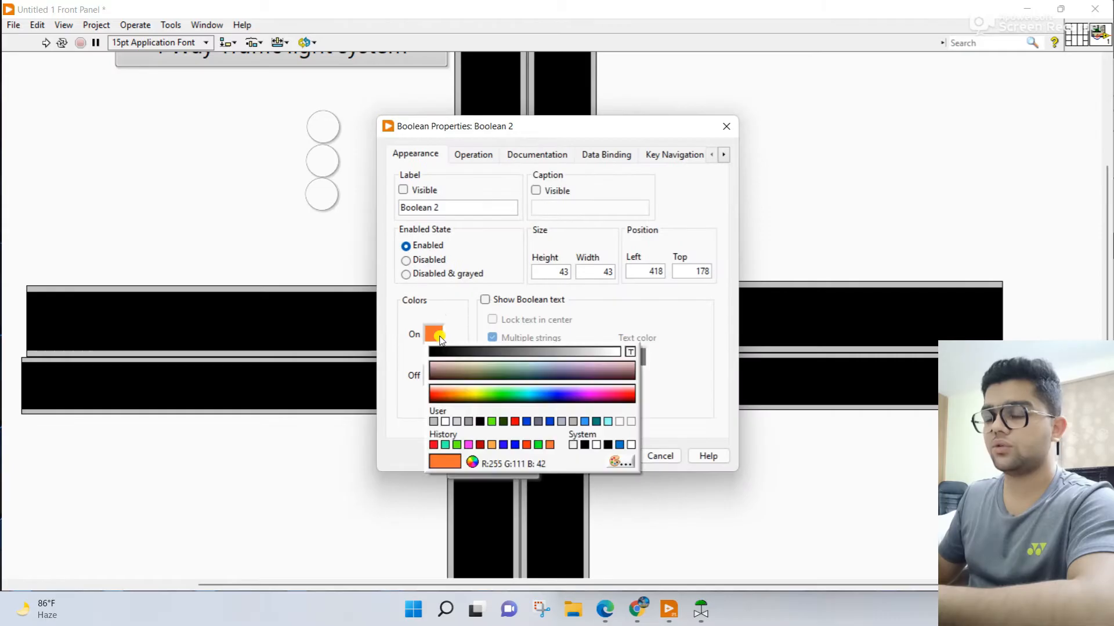
left_click(470, 396)
left_click(605, 456)
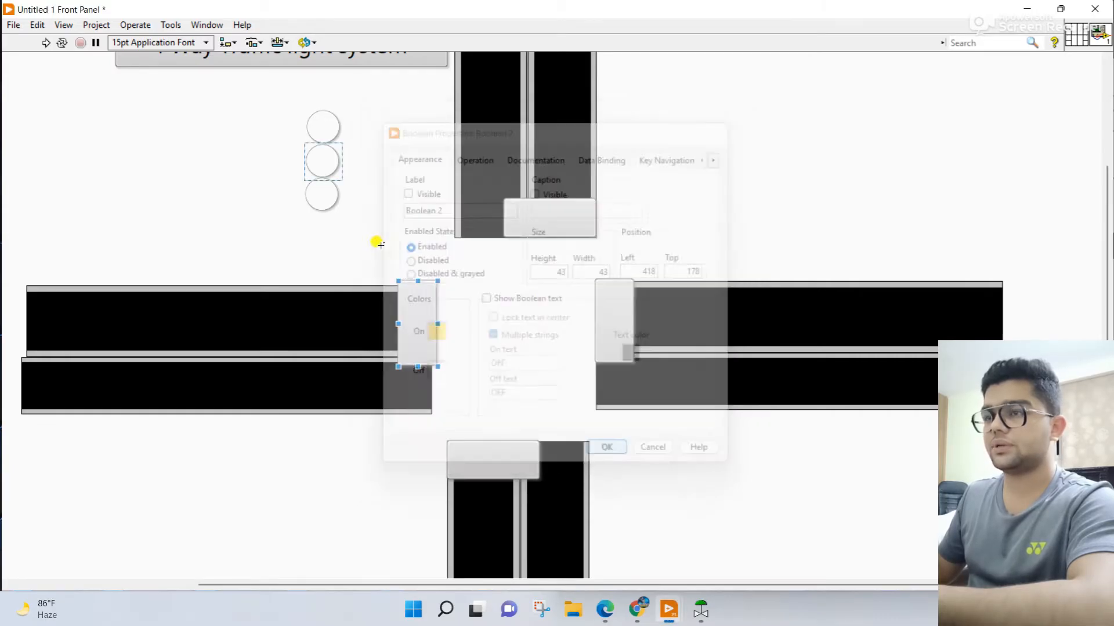
Step: Switch all three LEDs on and off again to check their on and off colors
left_click(323, 130)
left_click(325, 170)
left_click(322, 193)
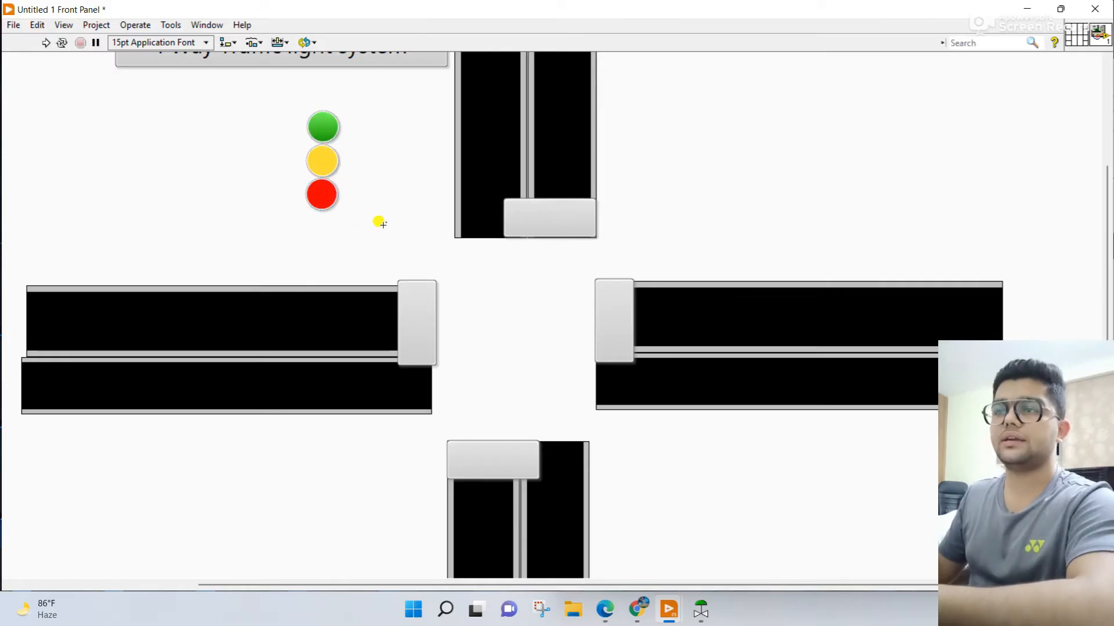
left_click(328, 199)
left_click(325, 163)
left_click(329, 130)
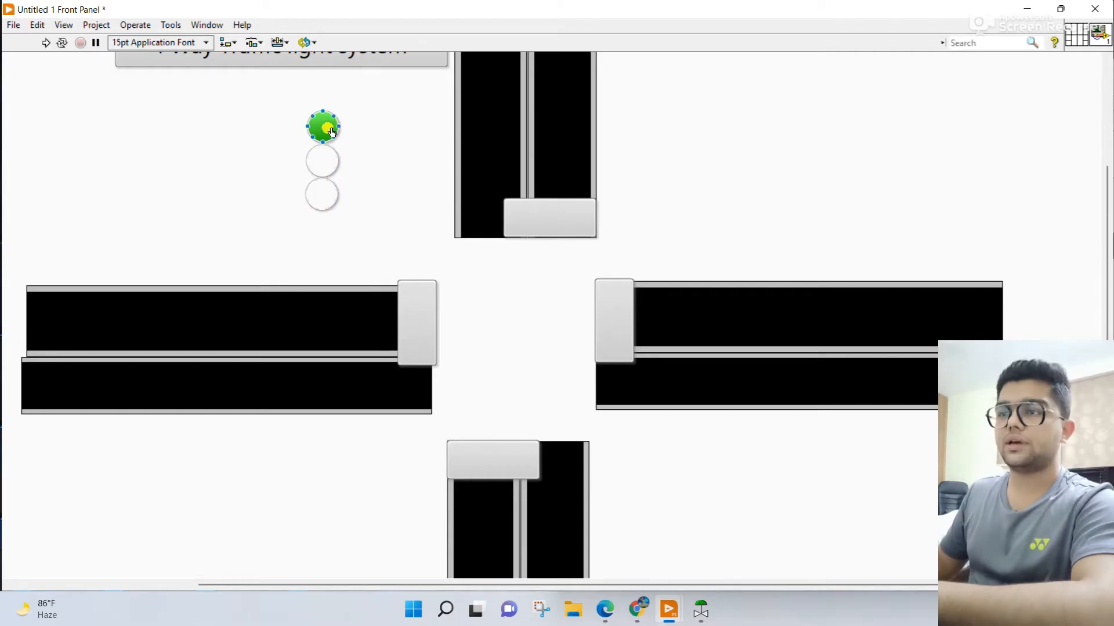
left_click_drag(295, 100, 333, 198)
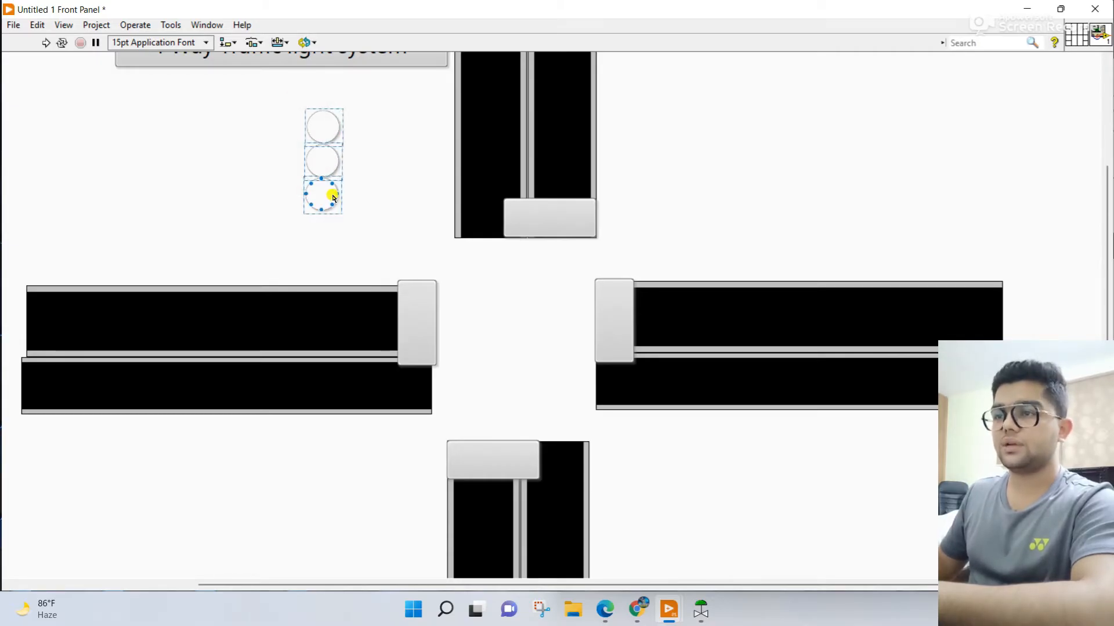
Step: Add a thin rectangular decoration and size it to enclose the column of three LEDs
right_click(369, 176)
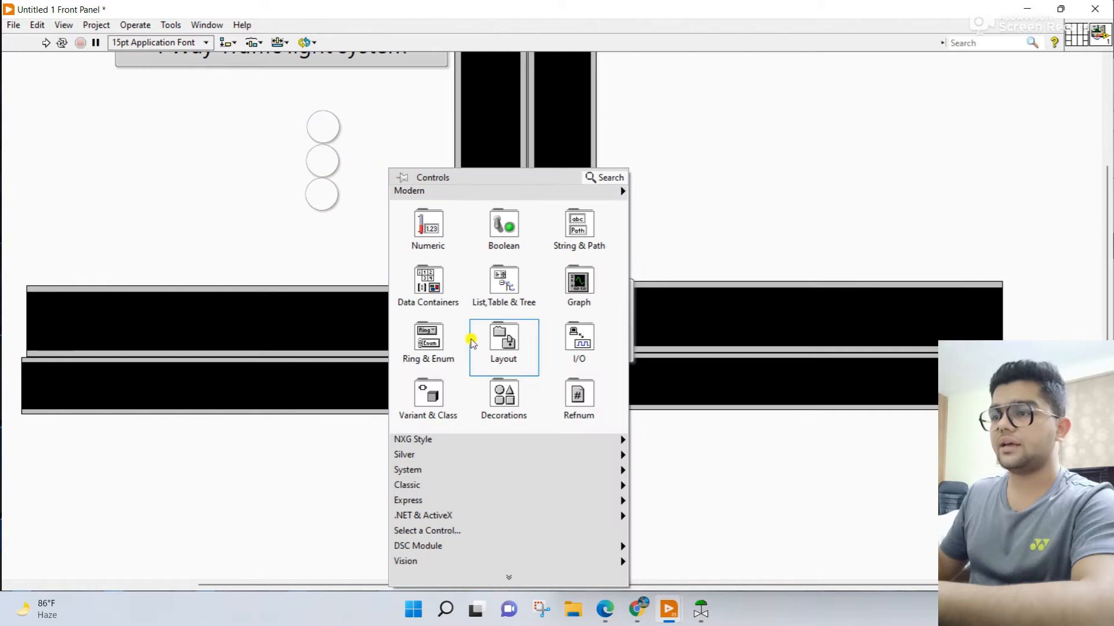
mouse_move(479, 406)
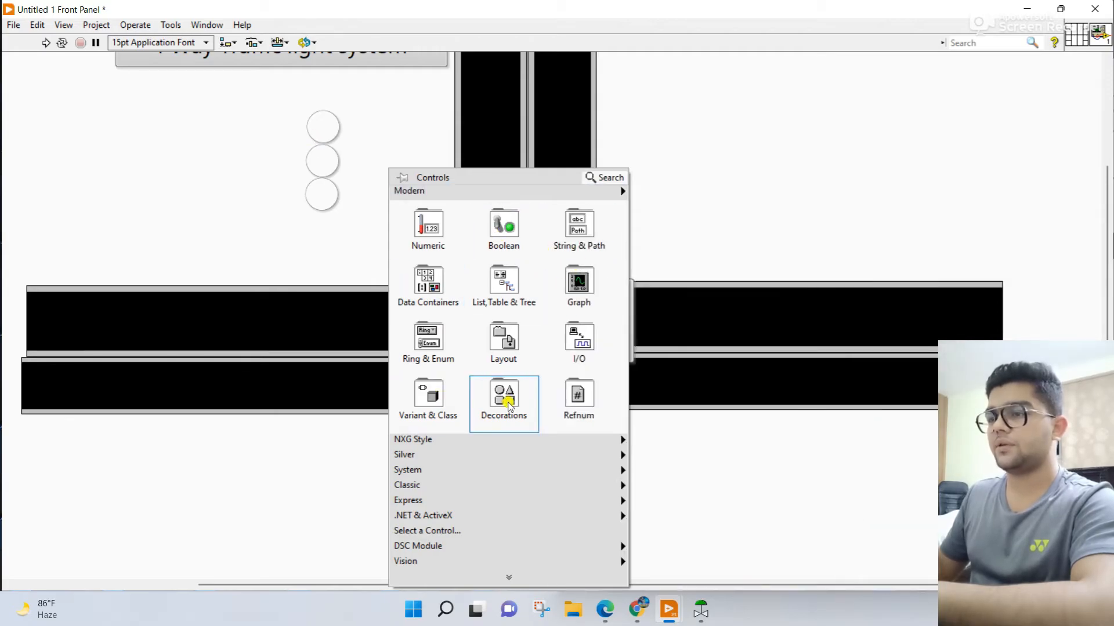
mouse_move(536, 397)
left_click(730, 206)
left_click(259, 140)
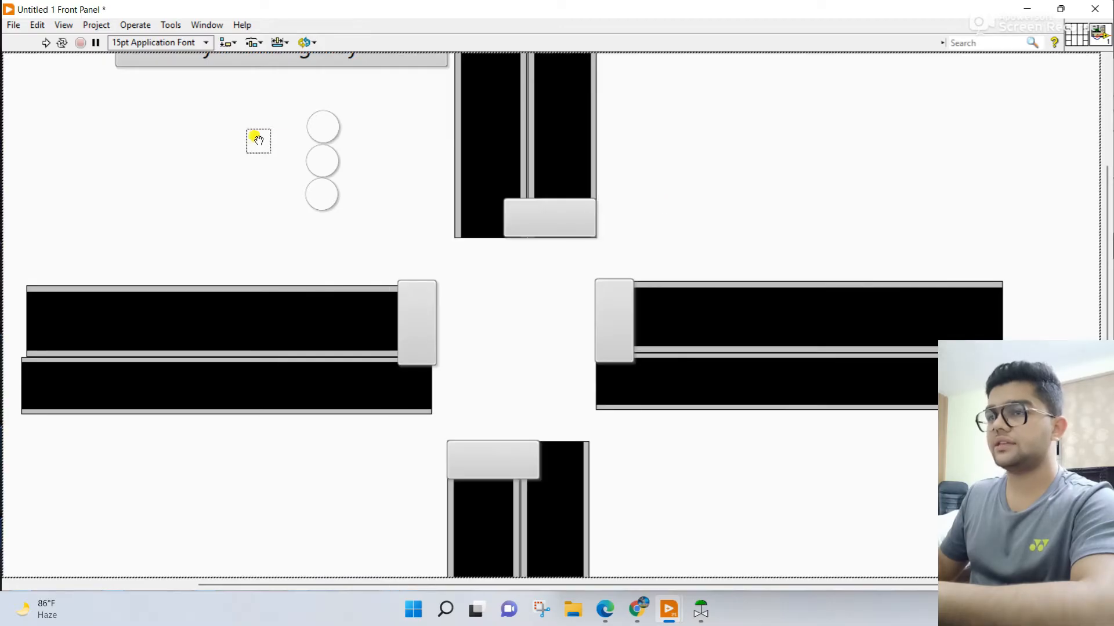
left_click_drag(268, 129, 319, 211)
left_click(327, 178)
left_click_drag(301, 104, 302, 105)
left_click(331, 108)
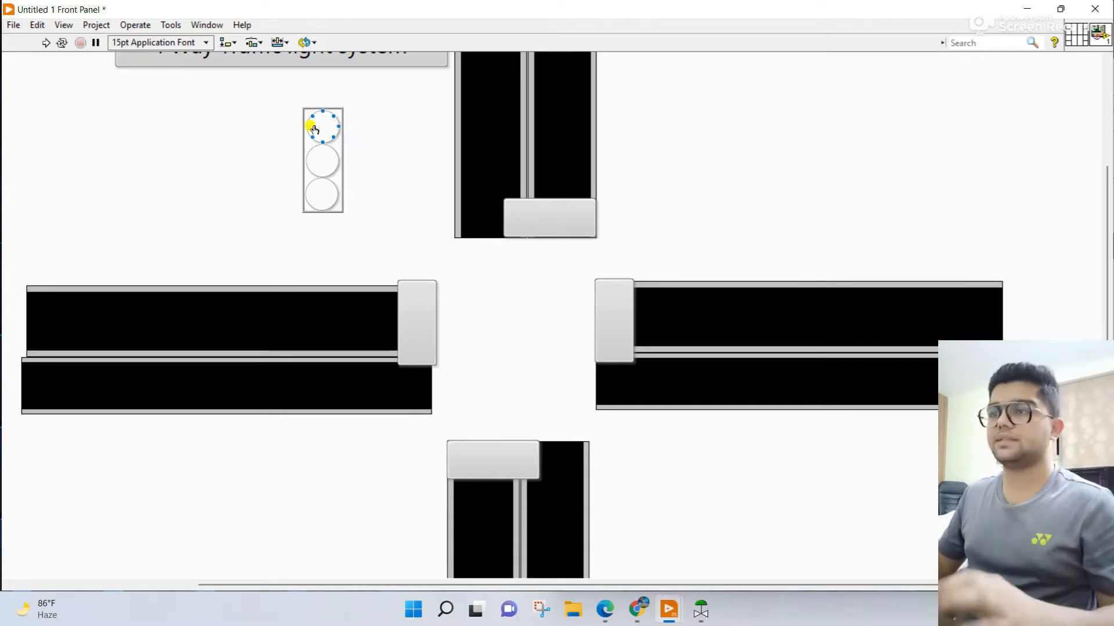
Step: Move the framed LED column onto the west road's signal housing and lengthen the housing downward to fit
left_click_drag(277, 100, 371, 229)
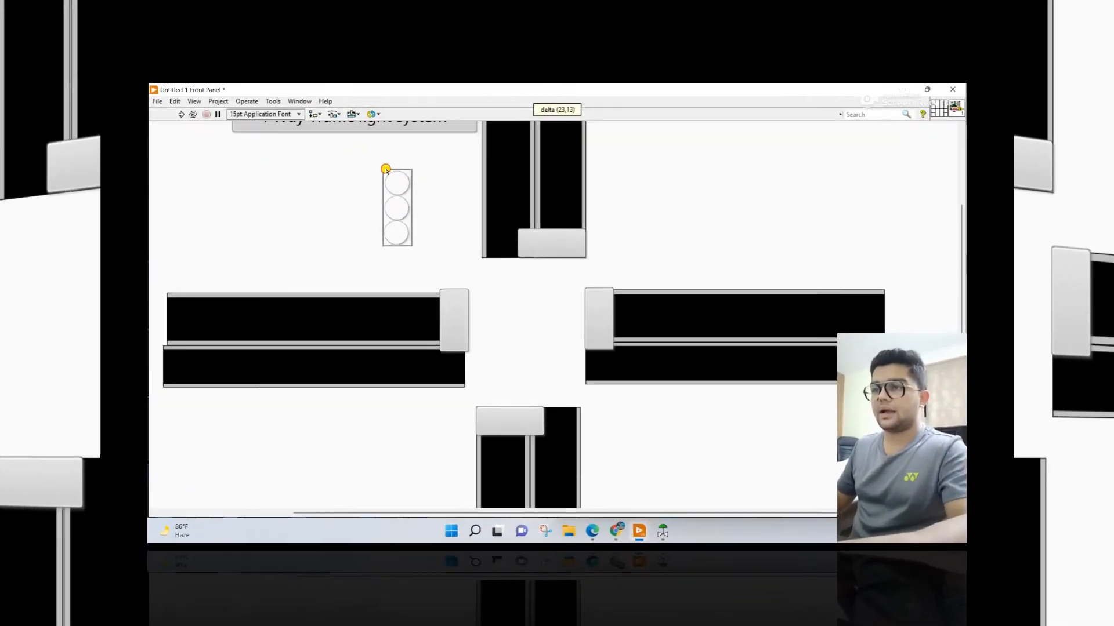
left_click_drag(386, 170, 403, 284)
left_click(403, 284)
left_click(480, 294)
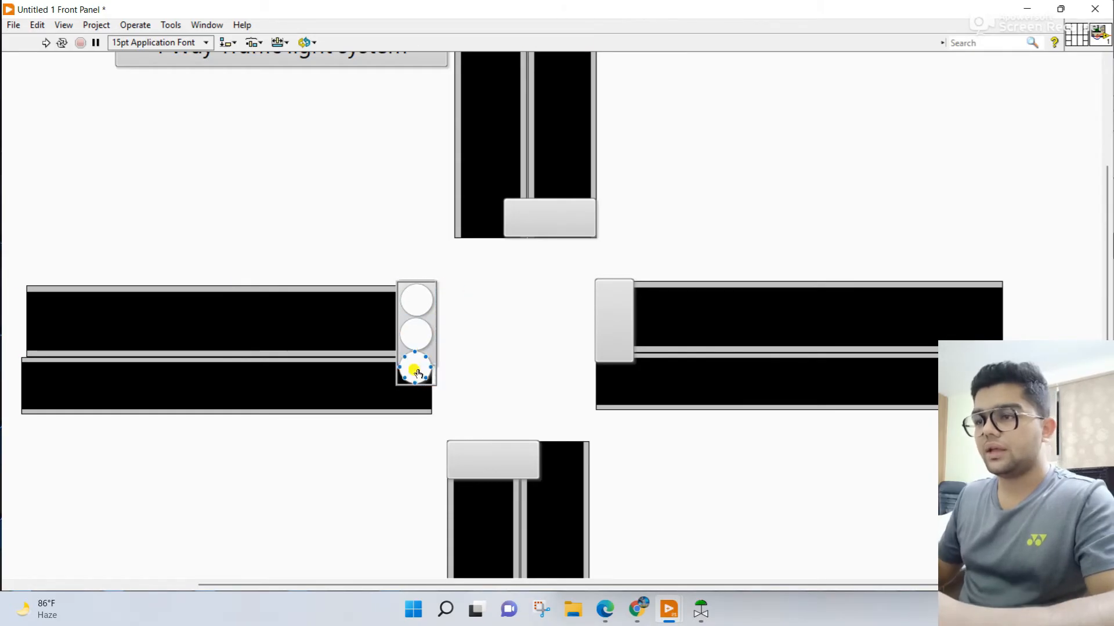
left_click_drag(436, 364, 434, 382)
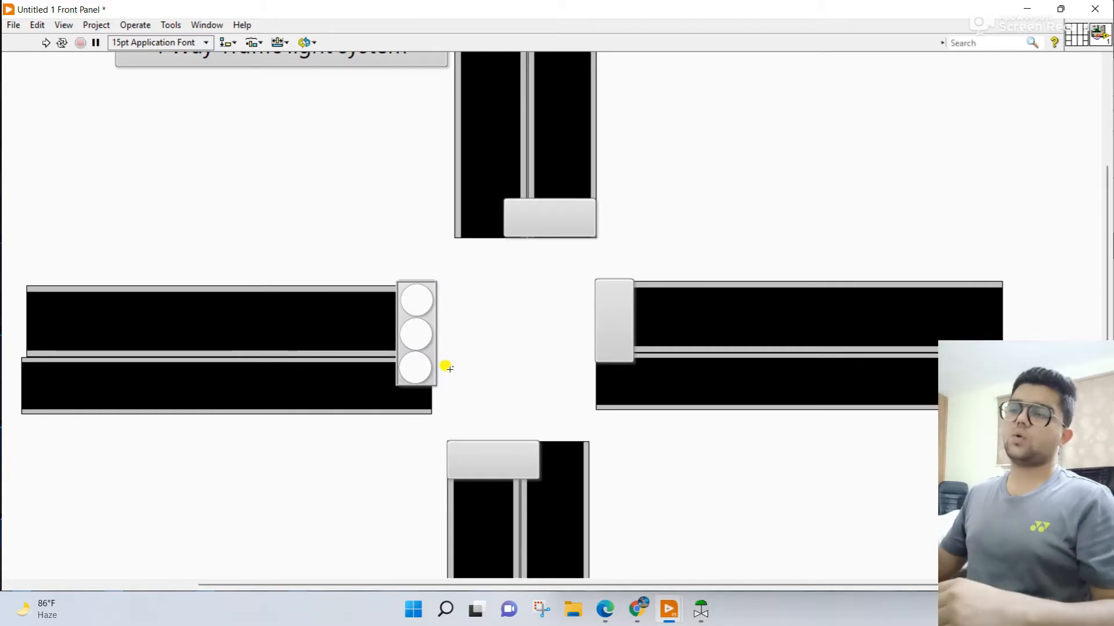
Step: Copy the three LEDs from the west signal into the east road's housing, stacked in the same order
left_click(358, 409)
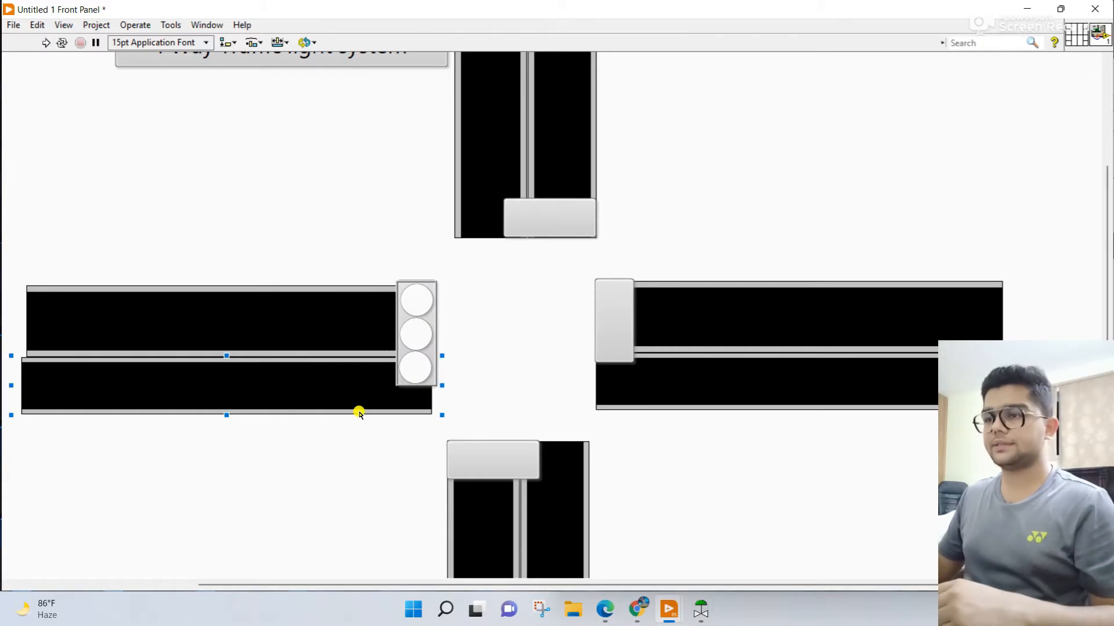
left_click(644, 308)
left_click(422, 303)
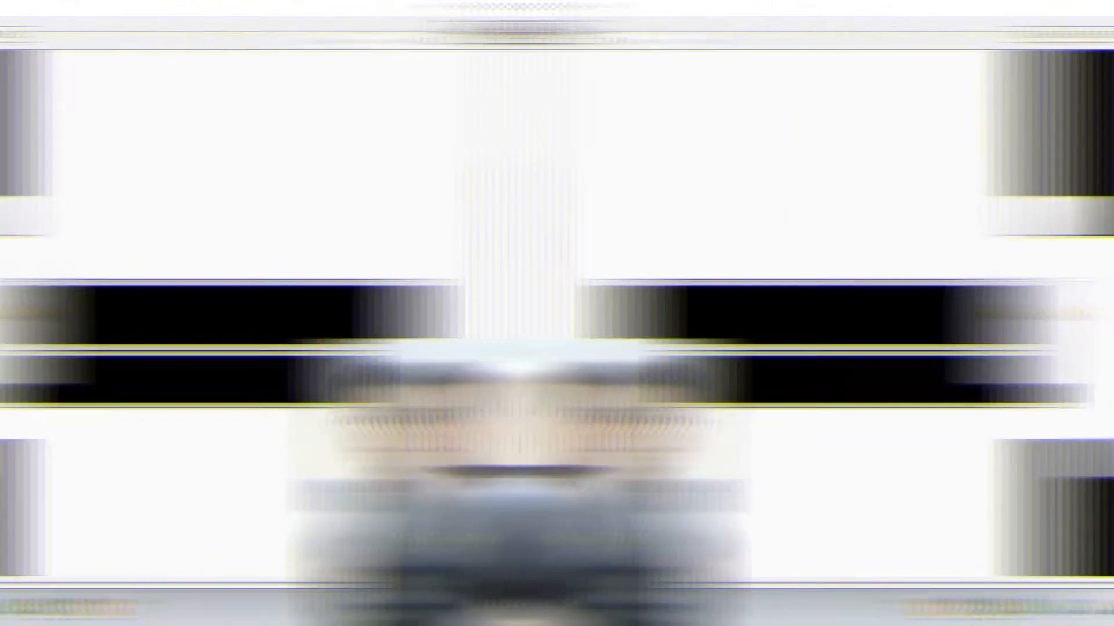
left_click_drag(427, 315, 619, 313)
left_click(425, 348)
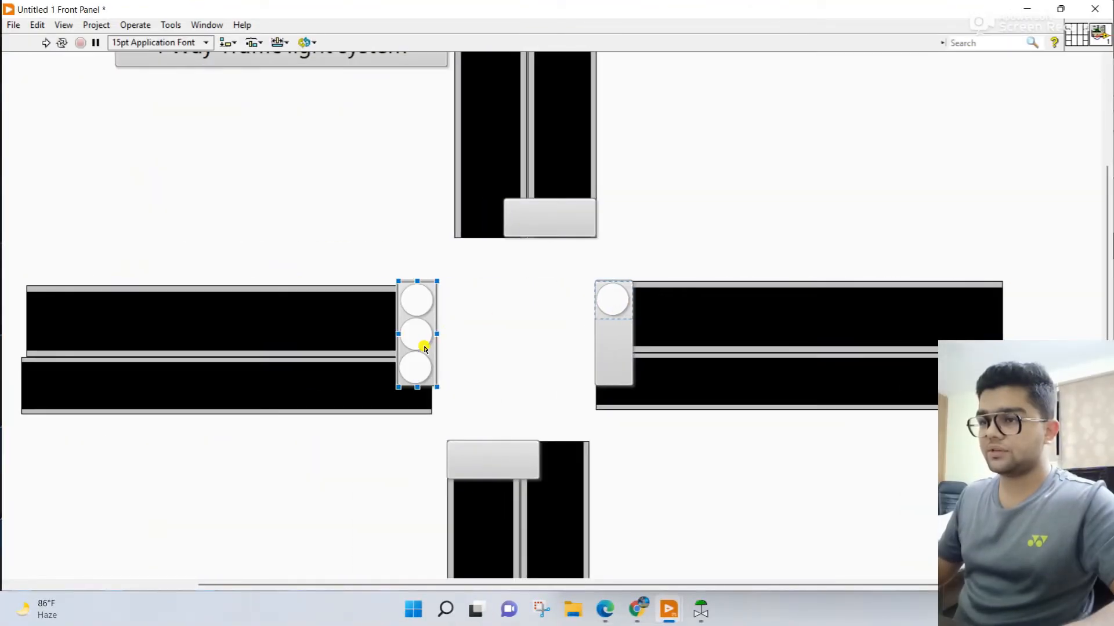
left_click_drag(427, 348, 624, 346)
left_click(437, 374)
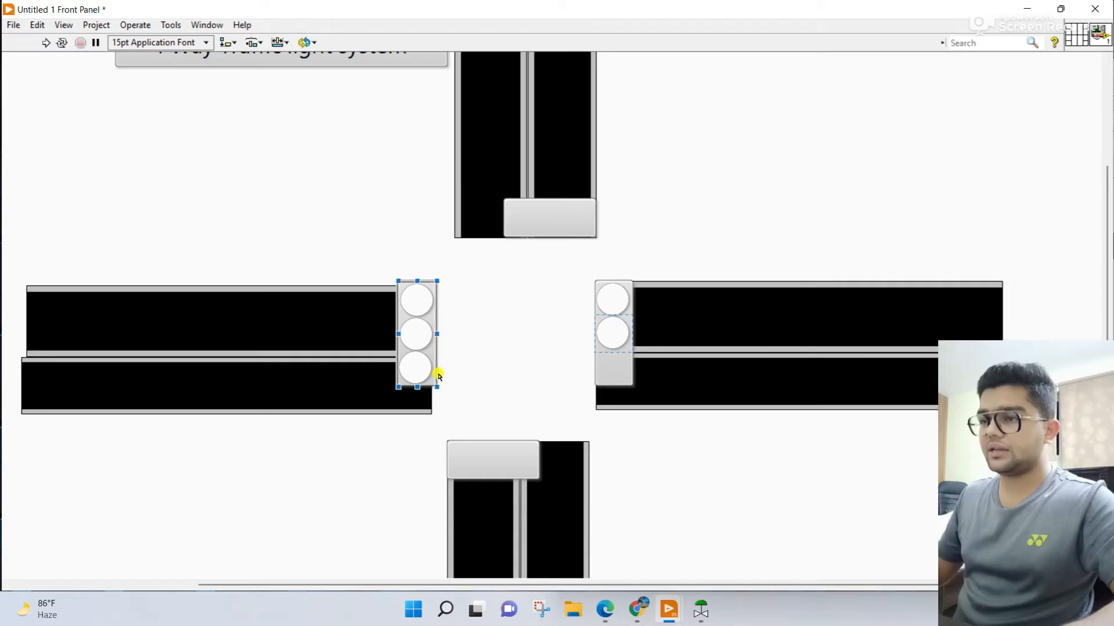
left_click_drag(422, 383, 615, 376)
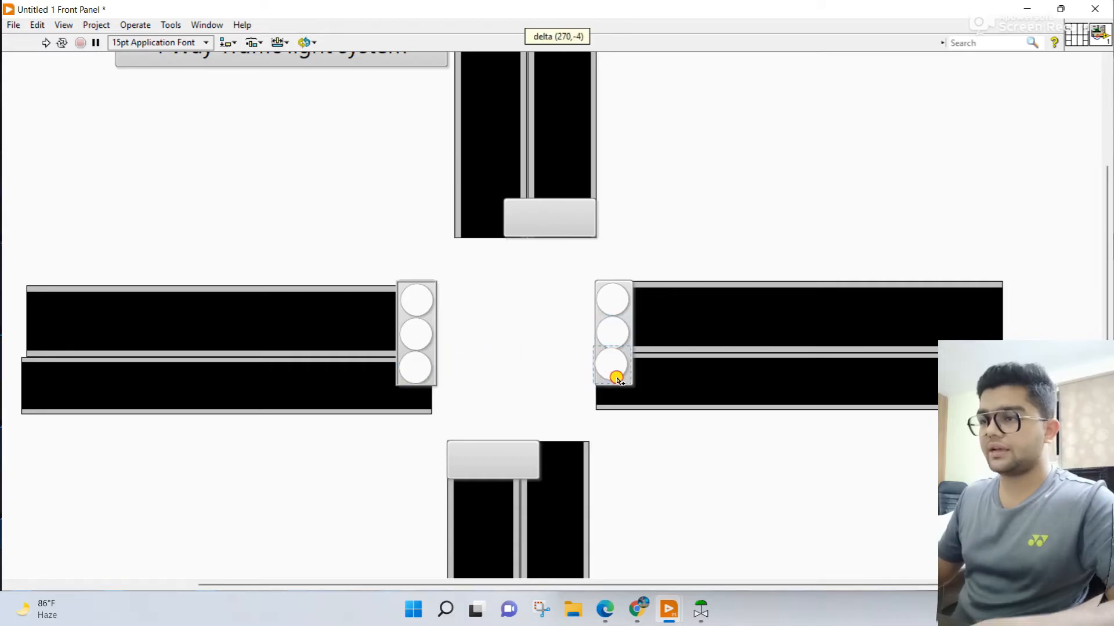
Step: Copy the east signal's three LEDs into the north road's housing as a horizontal row and widen the housing to fit
left_click_drag(627, 295, 592, 213)
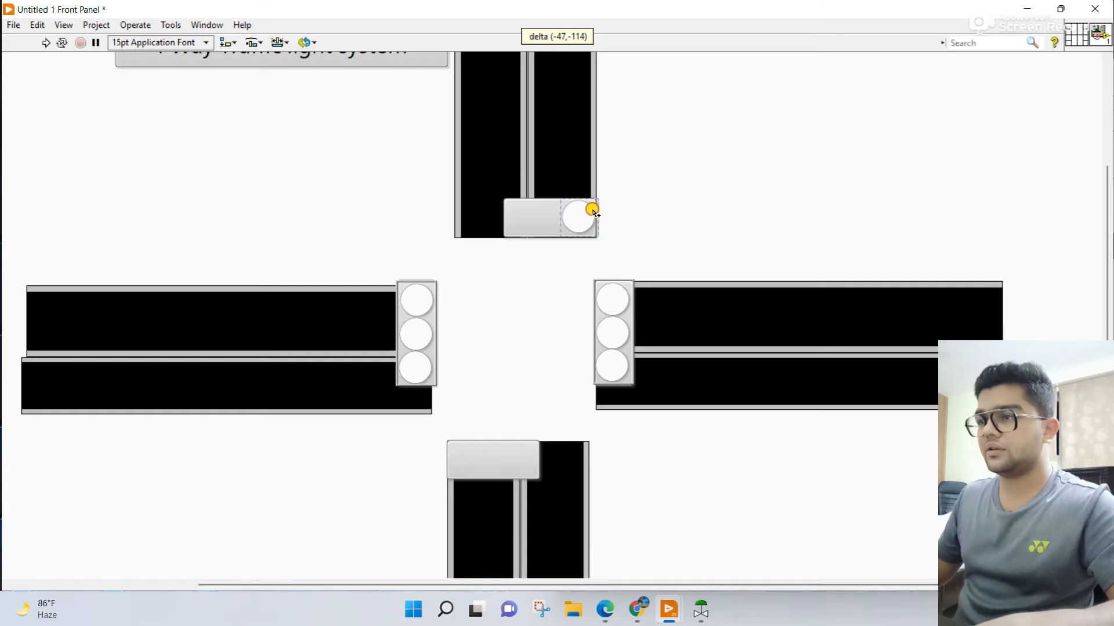
left_click_drag(592, 209, 593, 212)
left_click(617, 336)
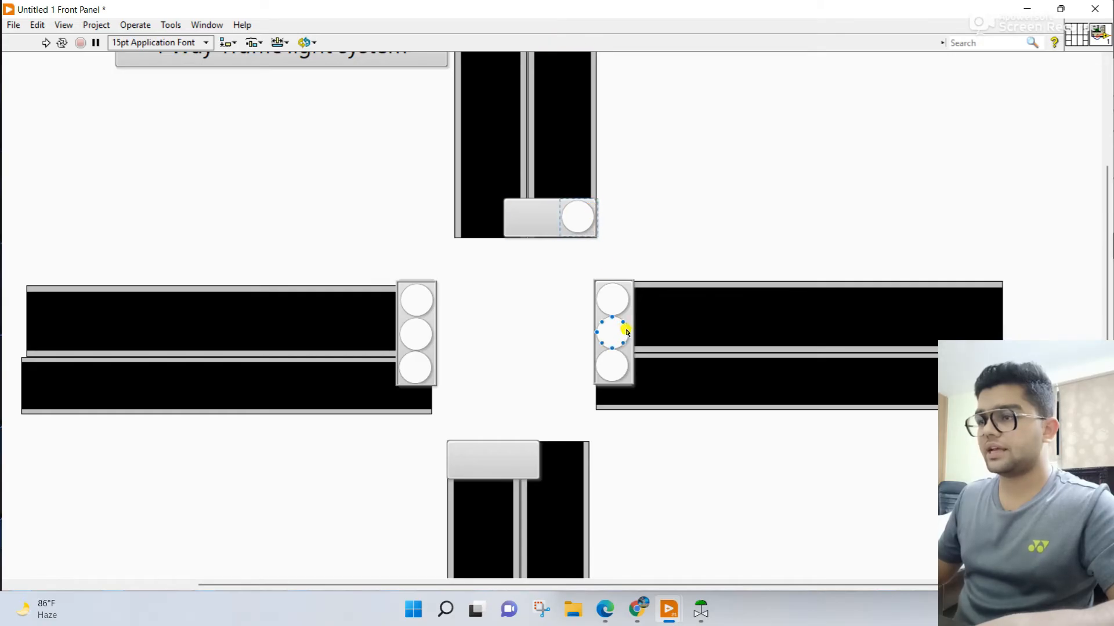
left_click_drag(627, 332, 568, 221)
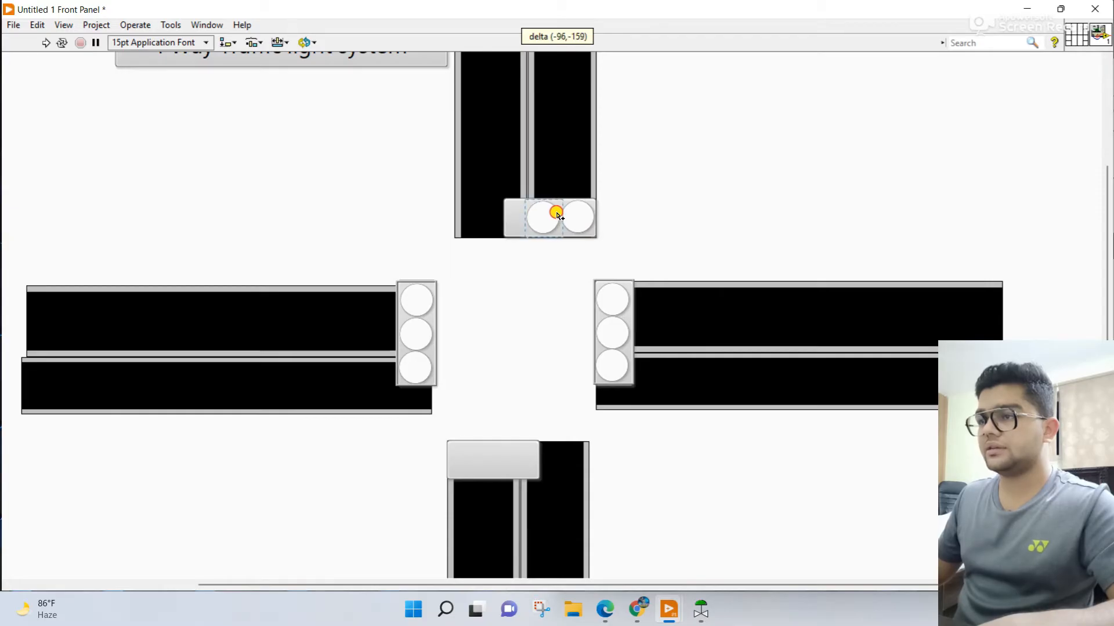
left_click_drag(559, 215, 558, 216)
left_click(620, 366)
left_click_drag(625, 364, 522, 212)
left_click(541, 201)
left_click(587, 237)
left_click_drag(499, 238, 491, 235)
left_click(525, 296)
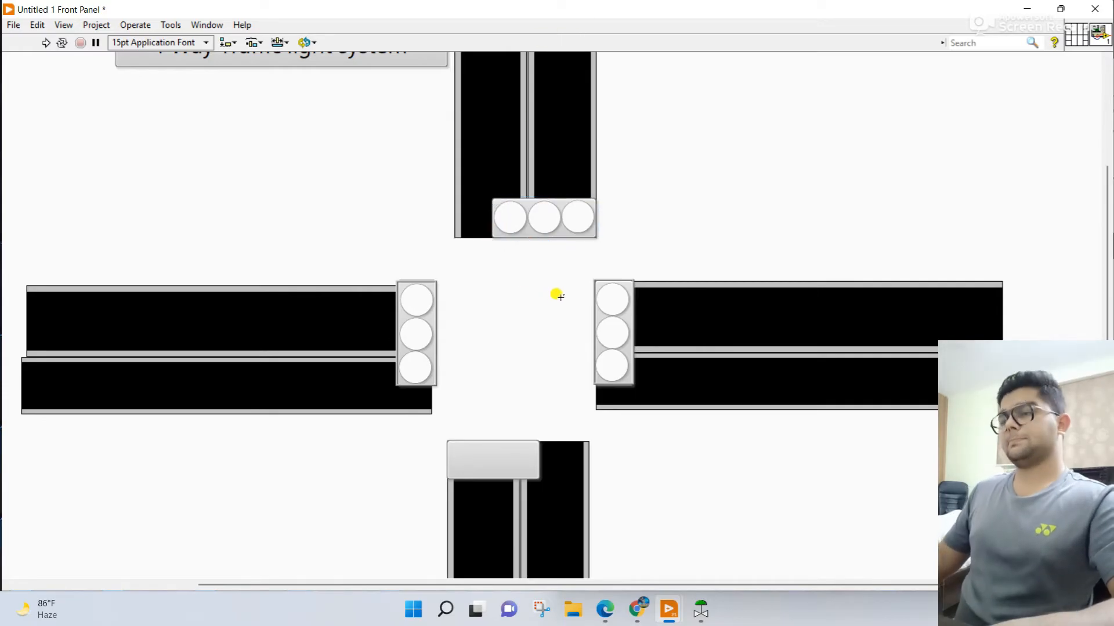
Step: Copy the first two LEDs from the north signal into the south road's housing and delete the surplus overlapping LED
left_click(641, 287)
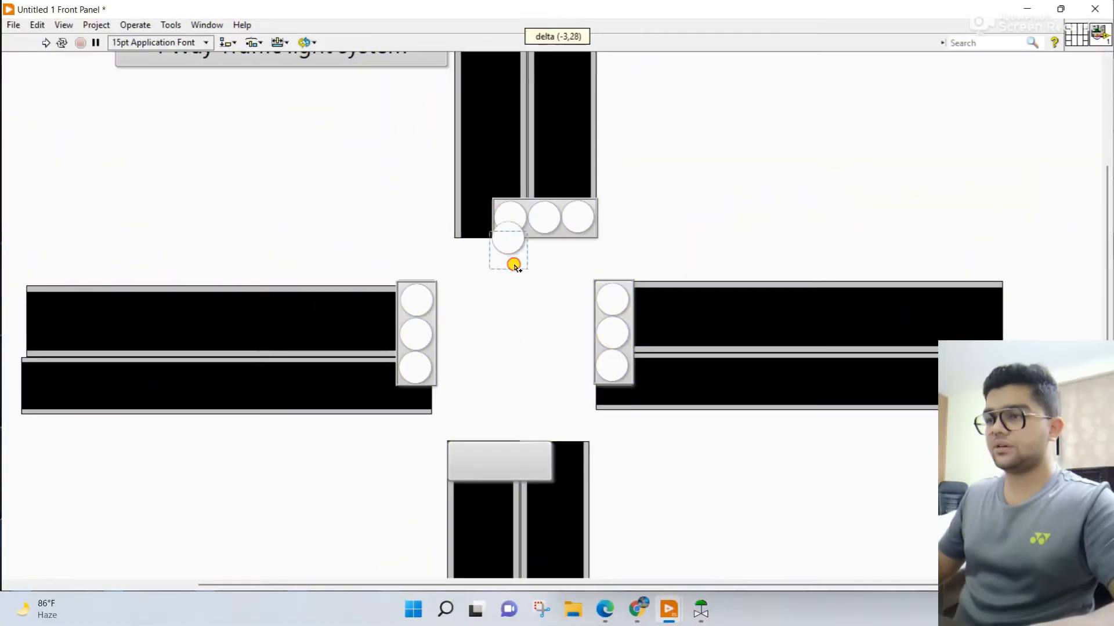
left_click_drag(512, 259, 474, 476)
left_click(544, 235)
left_click(550, 233)
left_click_drag(550, 233, 506, 474)
double_click(503, 473)
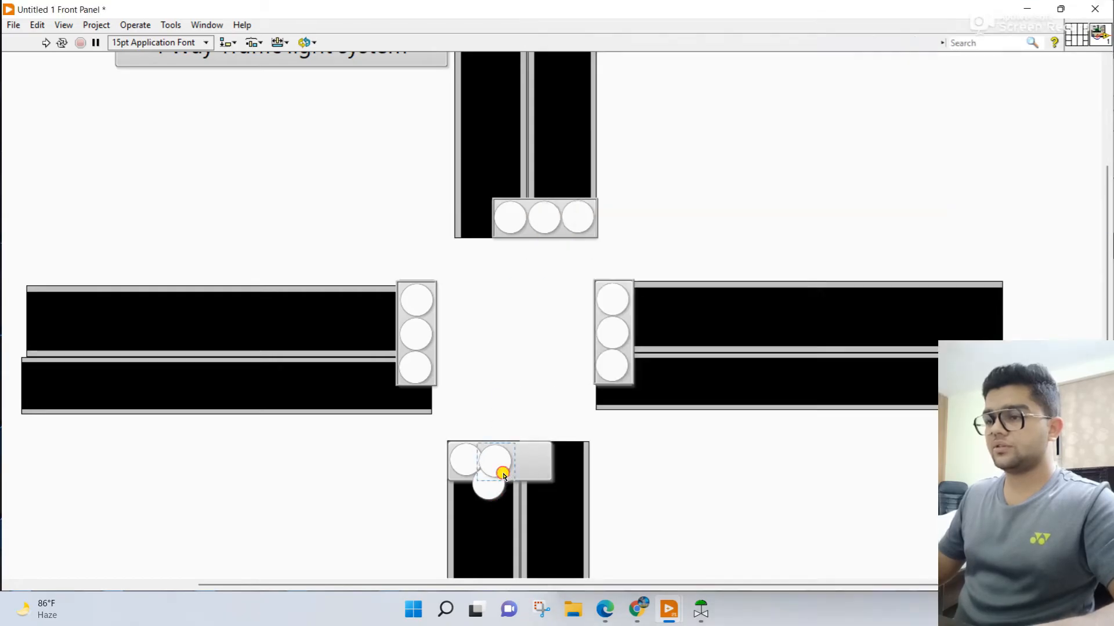
left_click(500, 476)
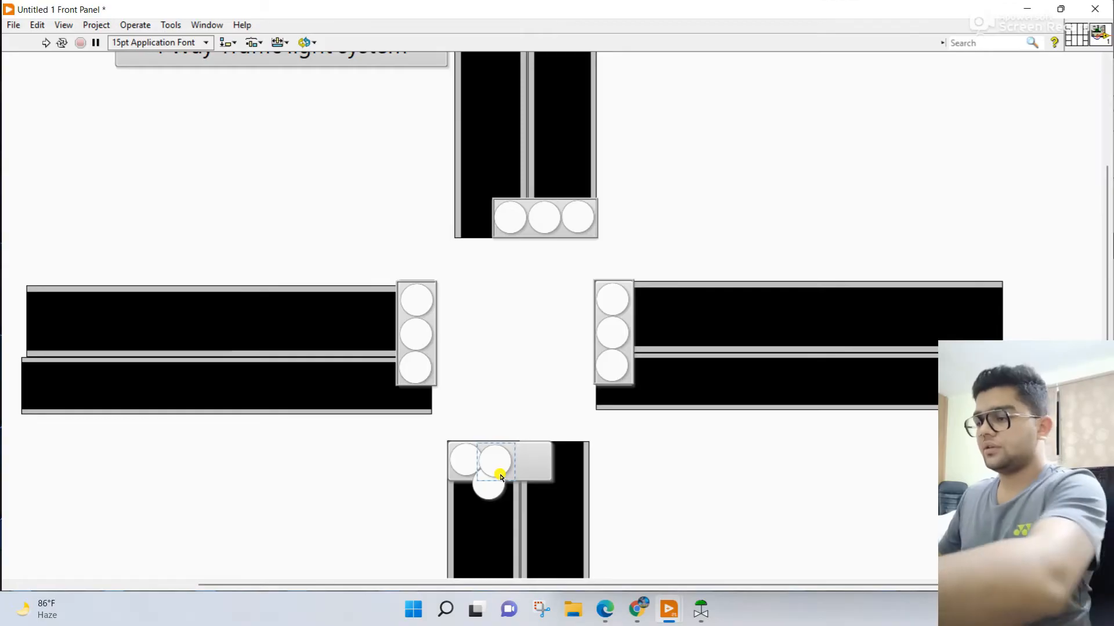
key("Delete")
left_click_drag(502, 492, 514, 469)
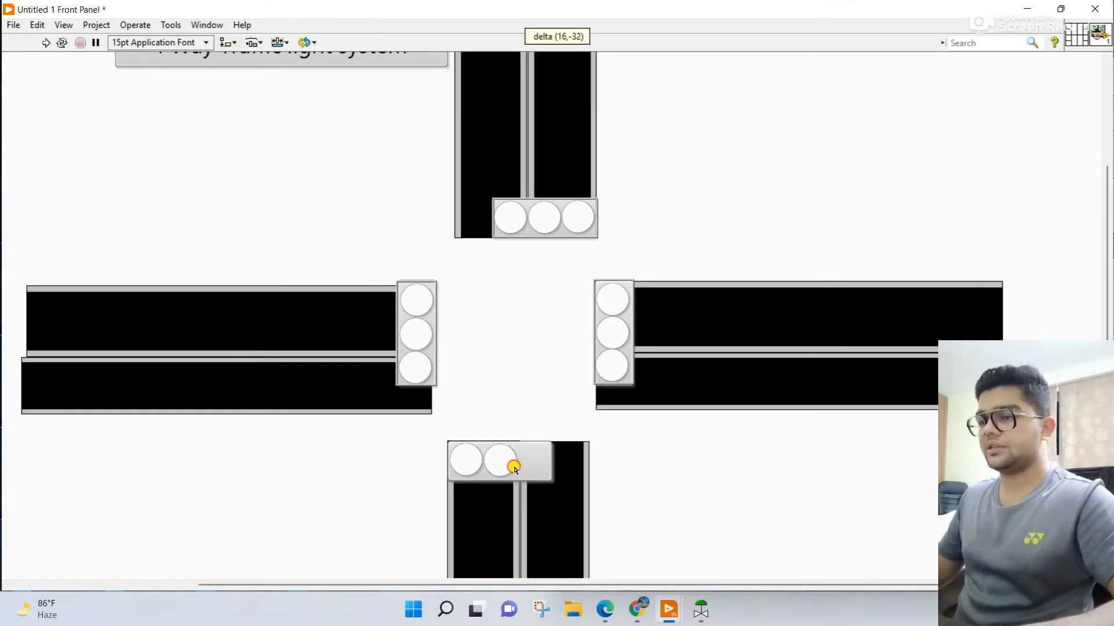
Step: Copy the north signal's remaining LED and its thin frame onto the south road's housing to complete the row
left_click(582, 226)
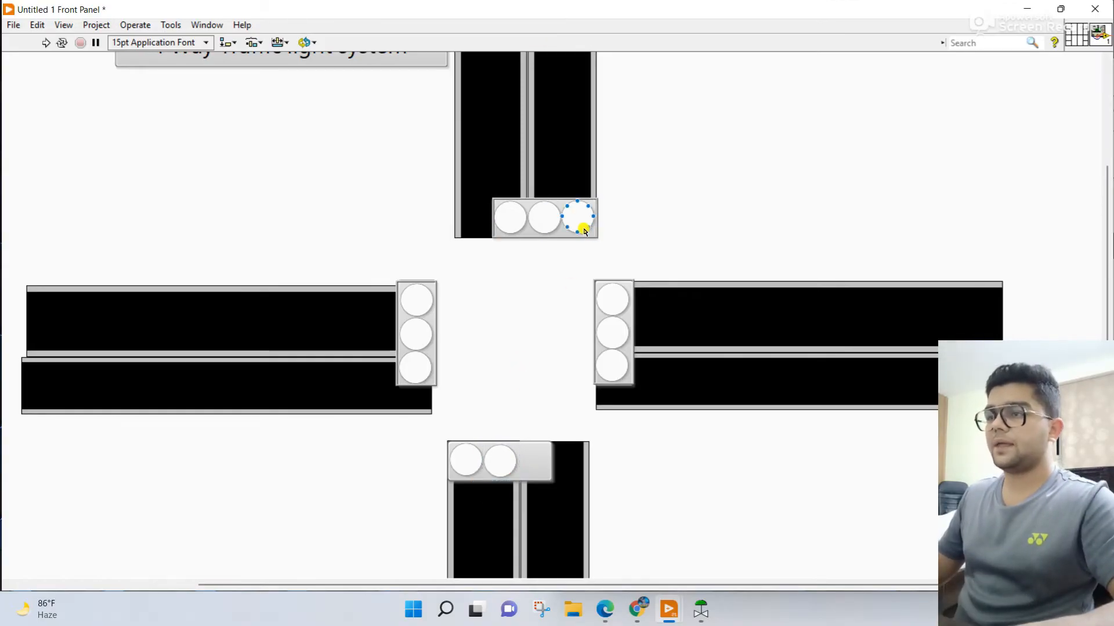
double_click(584, 230)
left_click(525, 329)
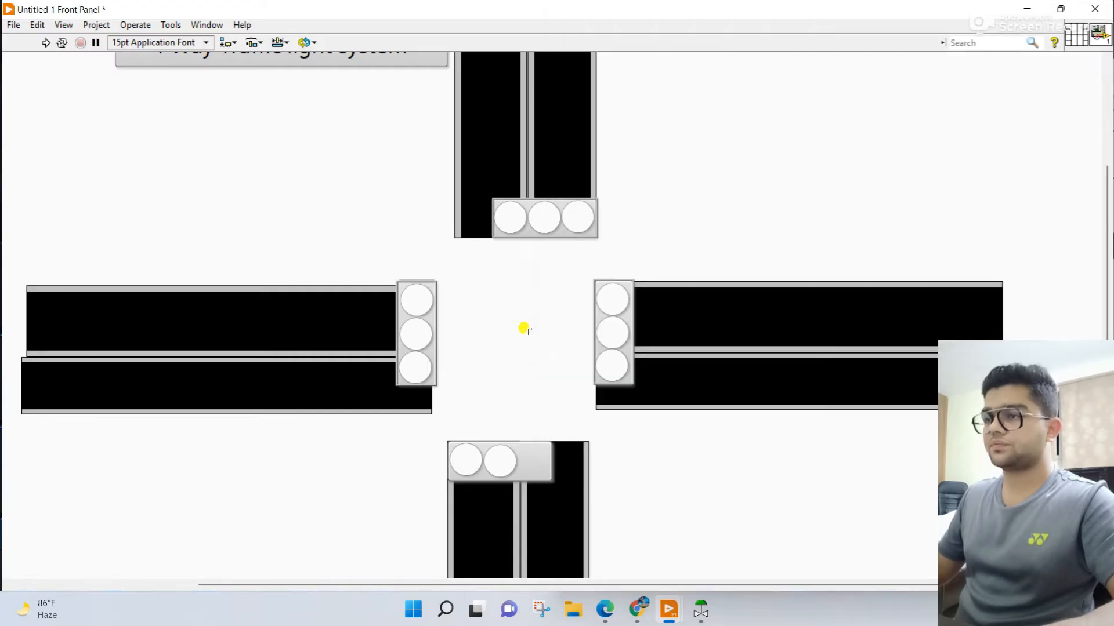
left_click_drag(580, 225, 535, 471)
left_click(466, 472)
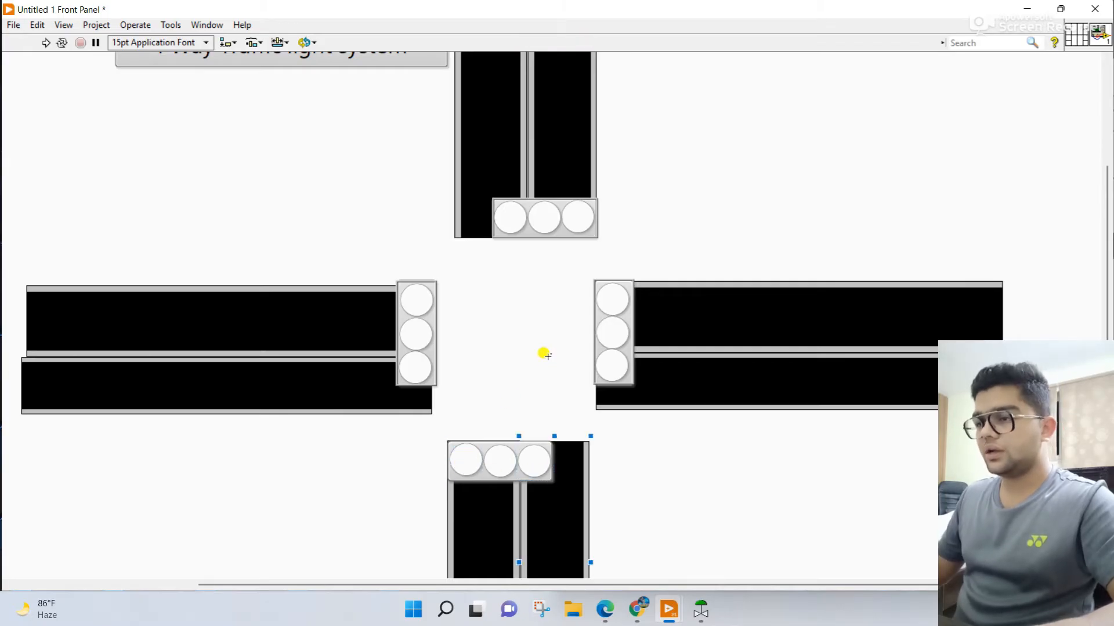
left_click(515, 237)
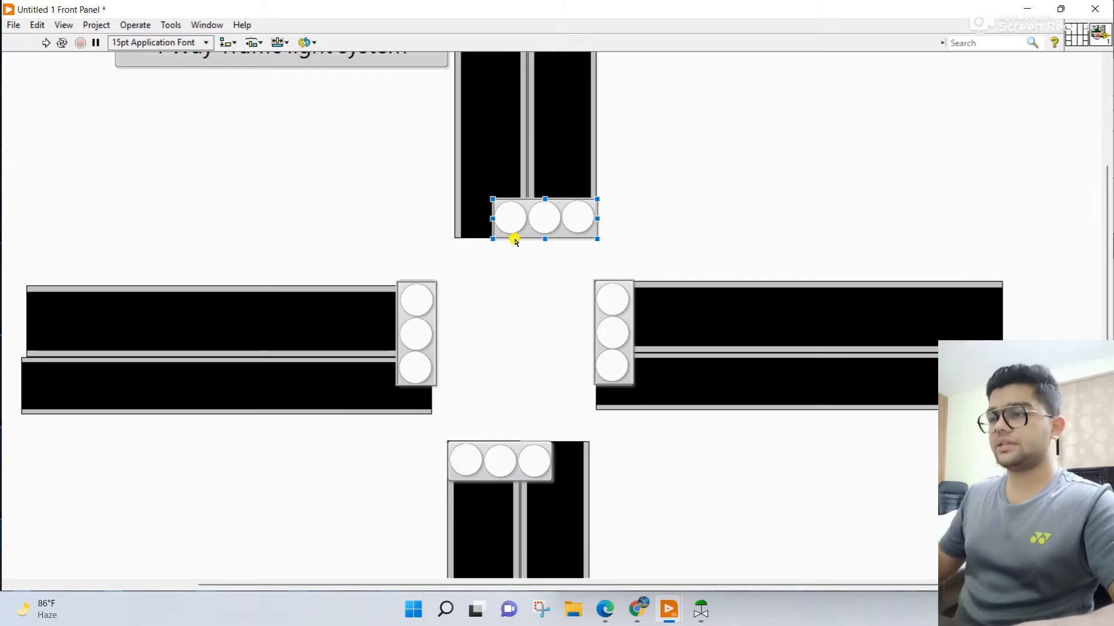
left_click_drag(515, 236, 465, 477)
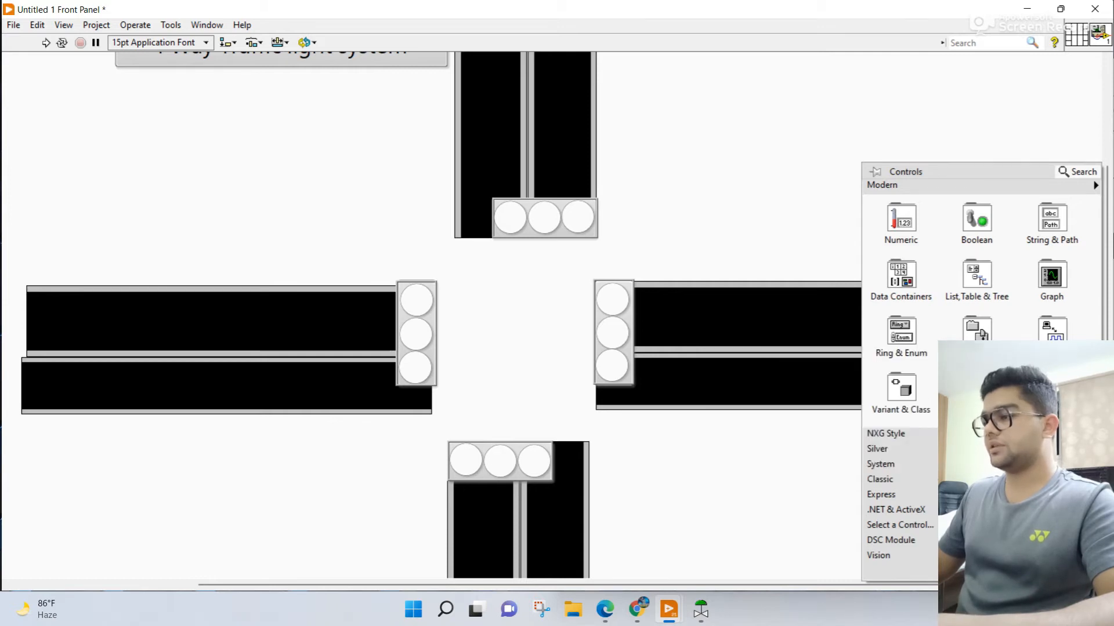
Step: Draw a Thin Line with Arrow pointing west above the east road and check the traffic layout under STEP#01 in the reference PDF
mouse_move(977, 392)
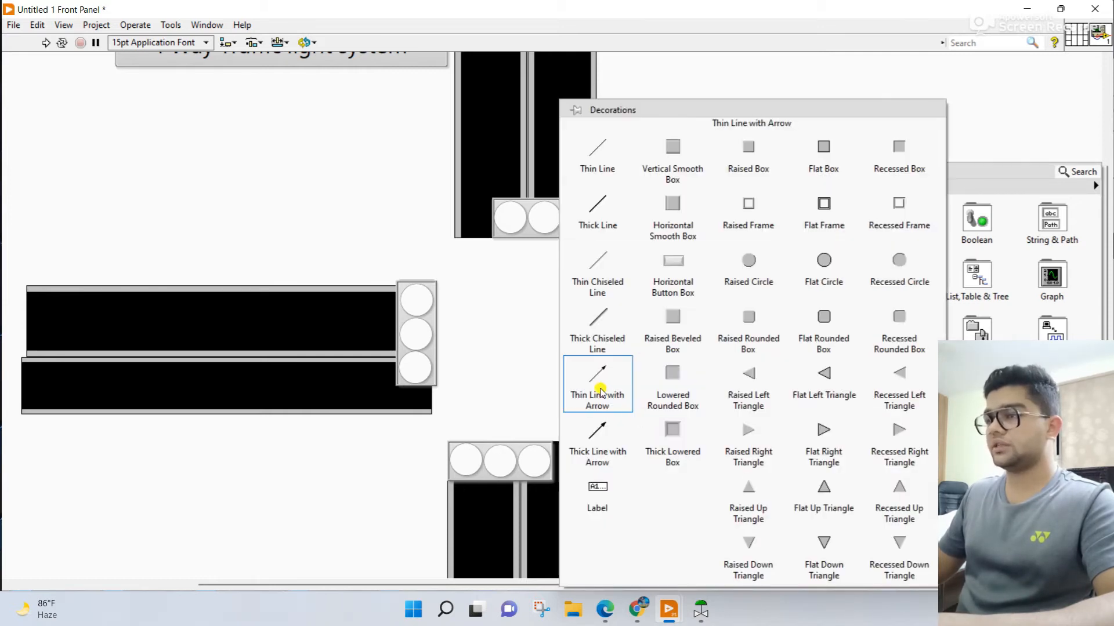
left_click(600, 393)
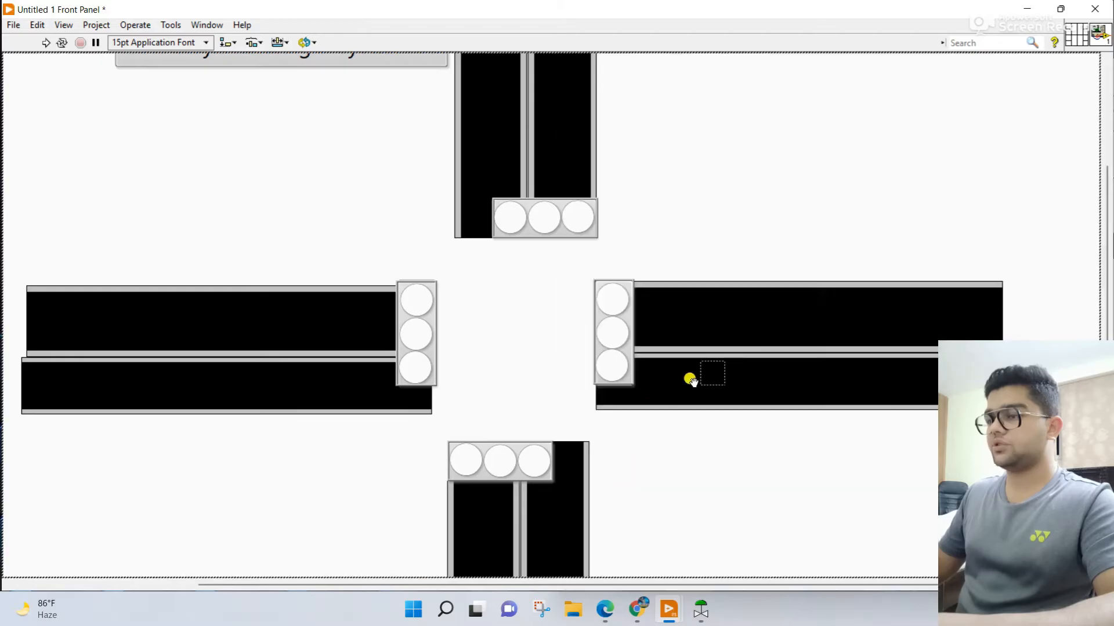
mouse_move(907, 246)
left_mouse_down()
mouse_move(773, 254)
mouse_move(729, 270)
left_mouse_up()
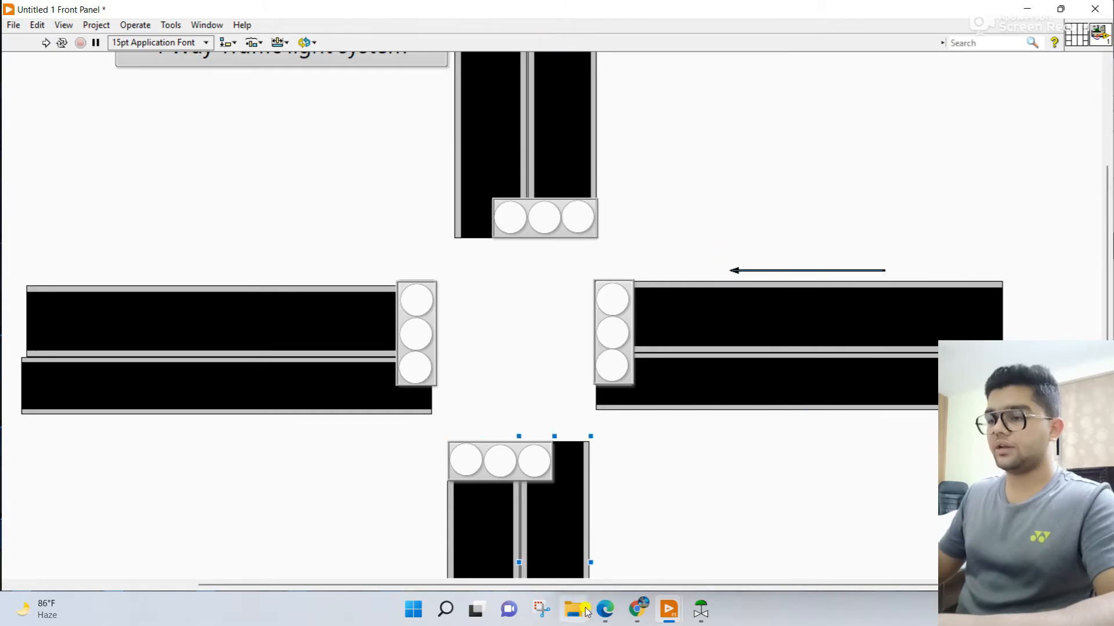
left_click(605, 609)
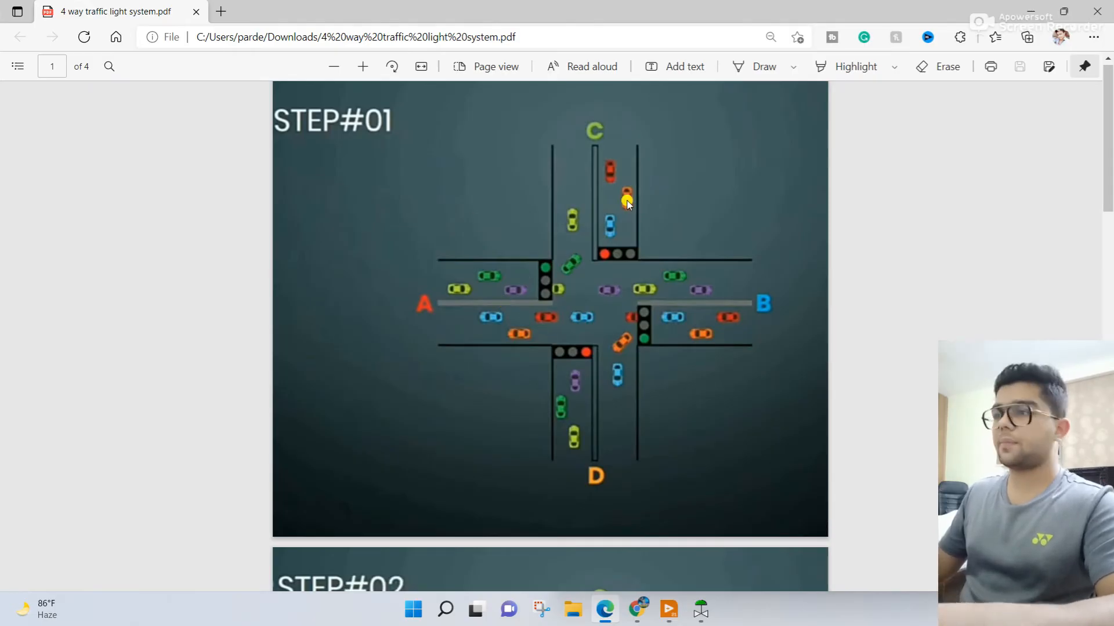
key("alt+Tab")
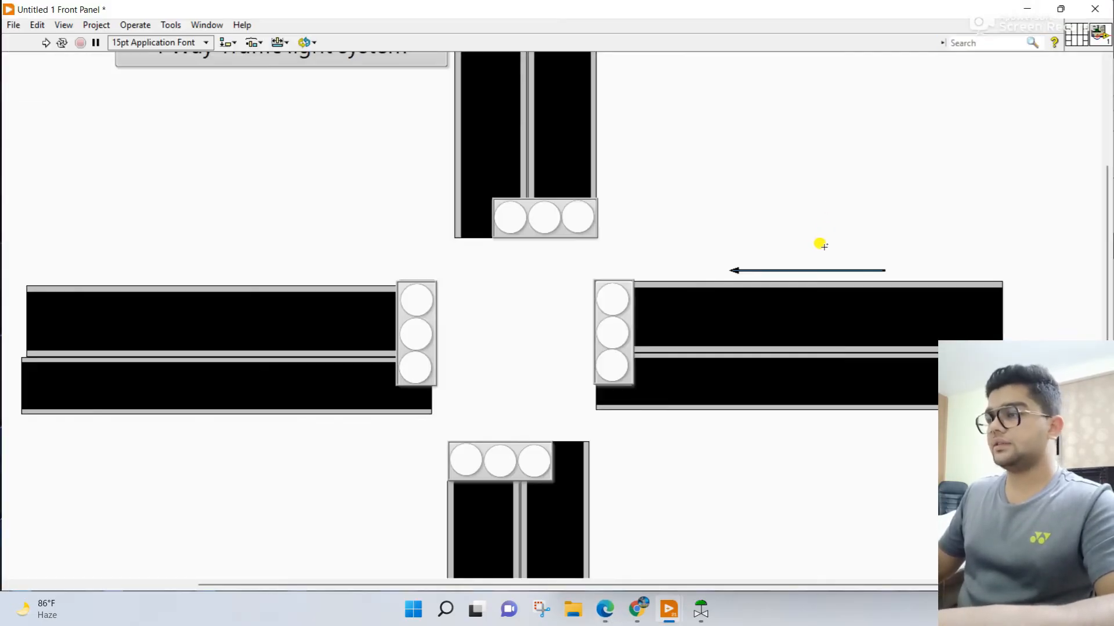
left_click_drag(783, 271, 293, 330)
left_click_drag(244, 333, 202, 421)
key("ctrl+z")
left_click(753, 233)
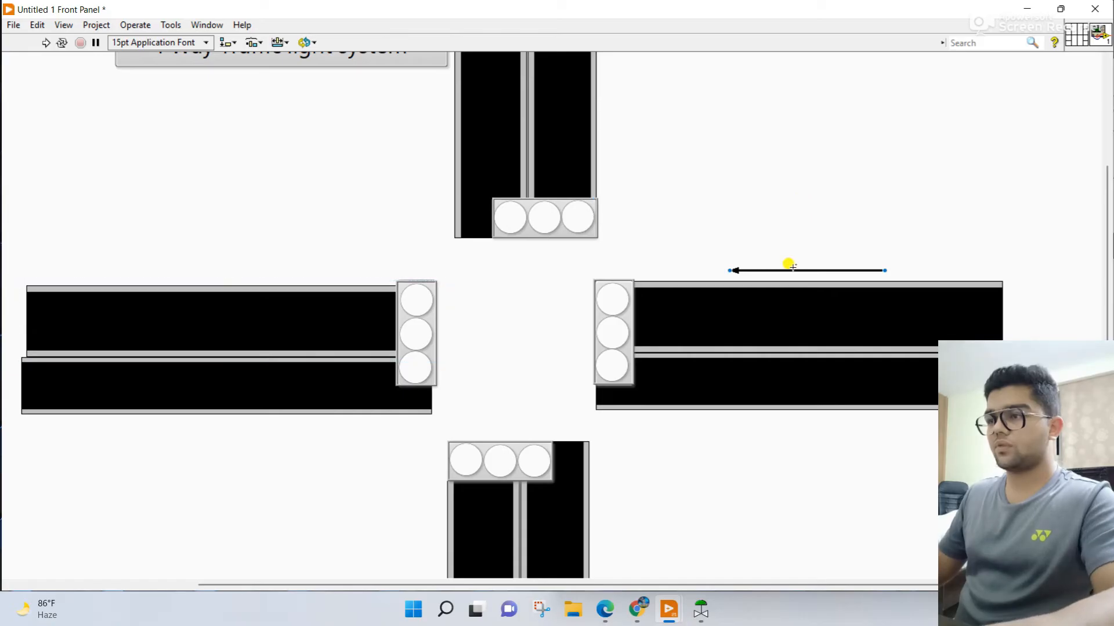
Step: Copy the east road's arrow above the west road and reverse the copy so it points east toward the intersection
left_click(791, 267)
left_click_drag(791, 266, 203, 262)
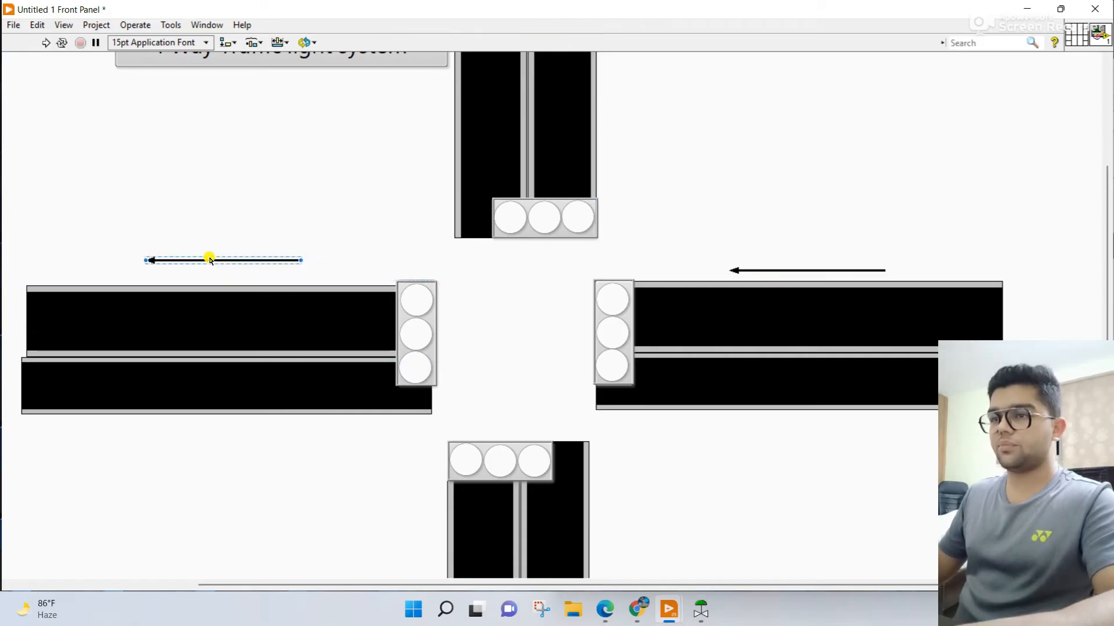
left_click(146, 259)
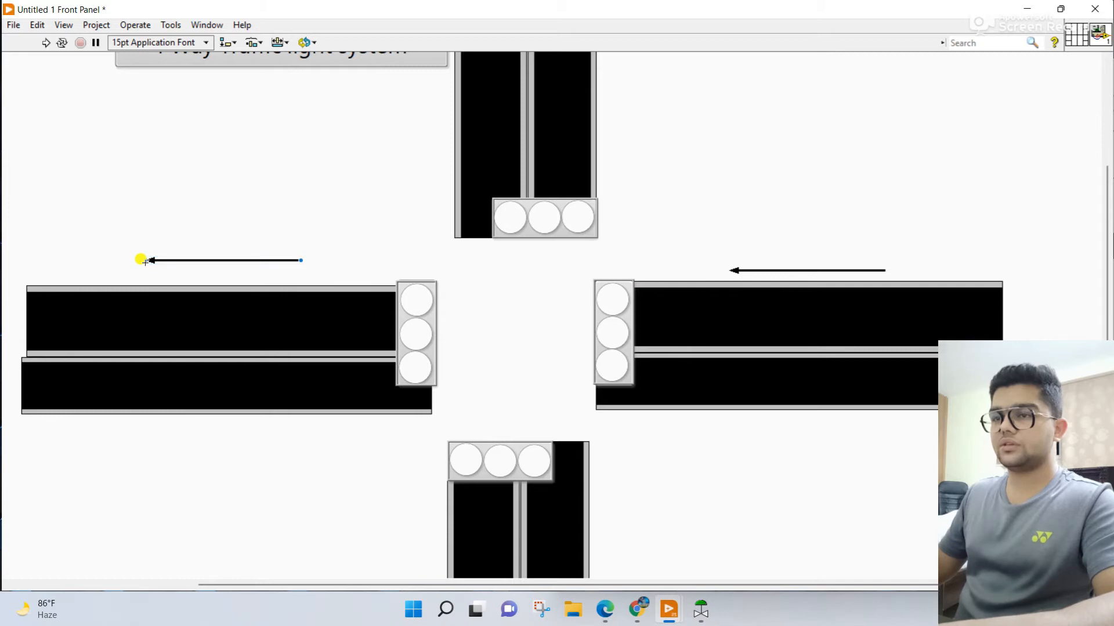
left_click_drag(145, 259, 492, 260)
left_click(475, 260)
left_click_drag(393, 260, 256, 271)
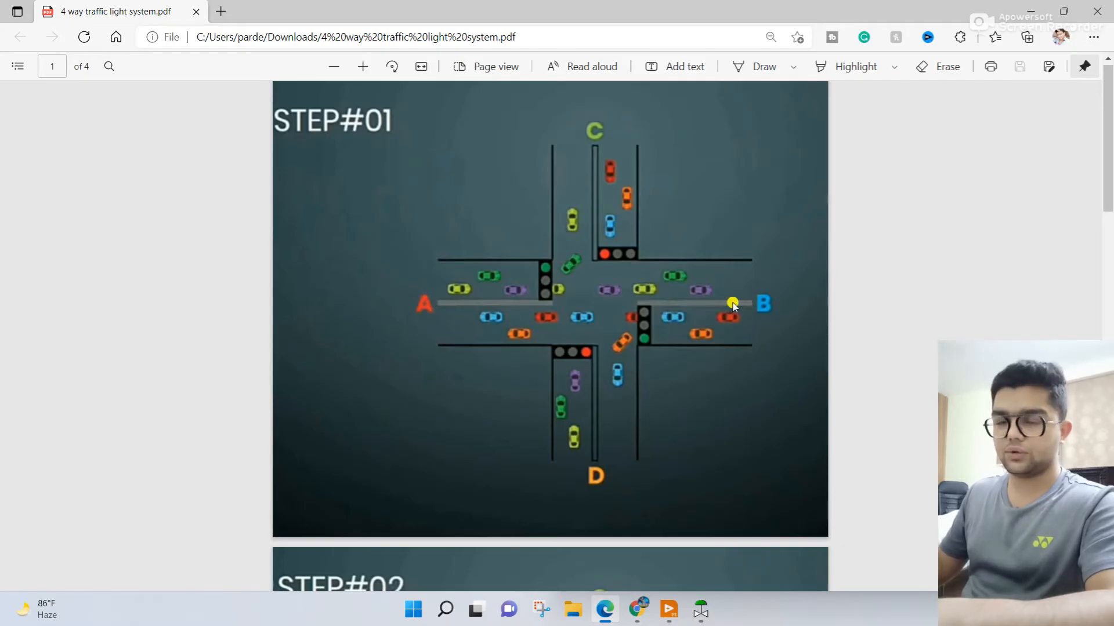
Step: Return to the LabVIEW front panel, show the label of the west signal's top LED and rename it G_A
left_click(1030, 11)
left_click(435, 314)
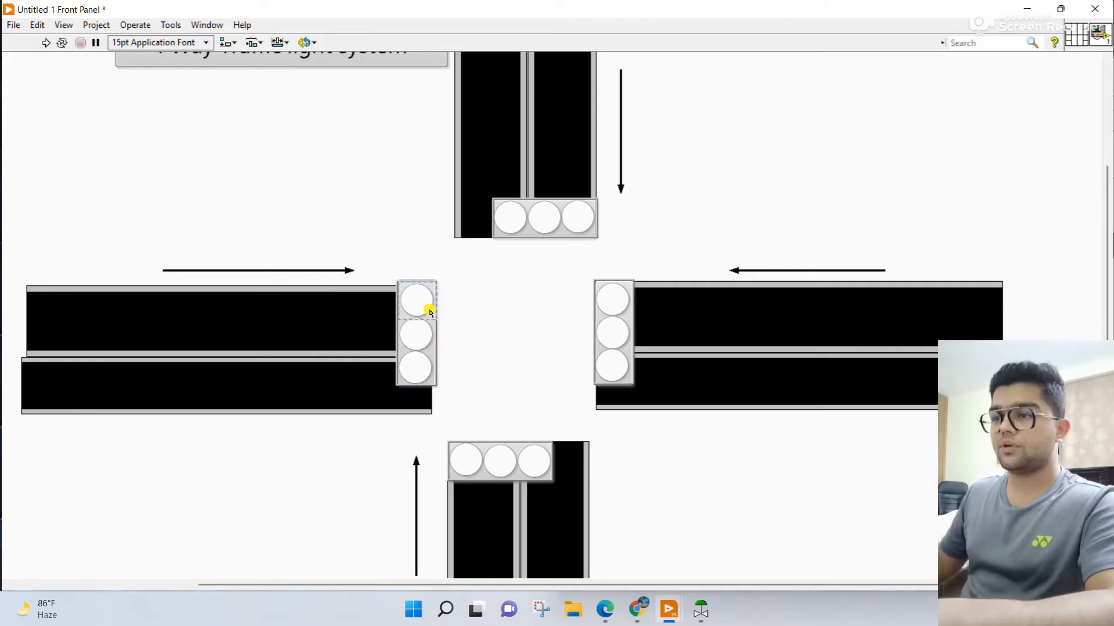
right_click(431, 313)
mouse_move(480, 313)
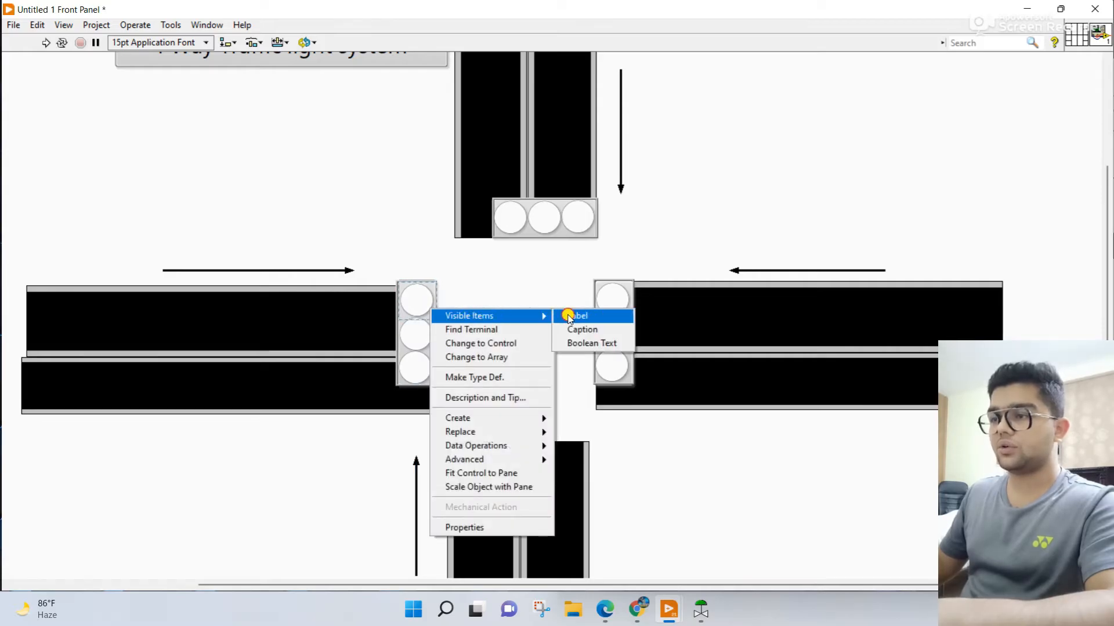
left_click(568, 317)
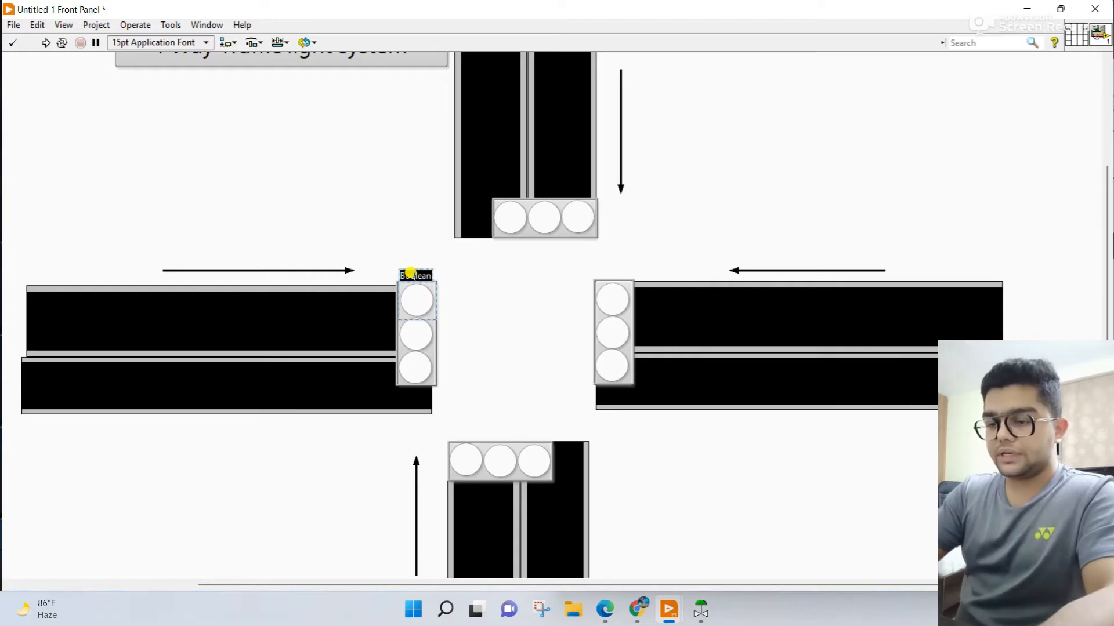
type("G")
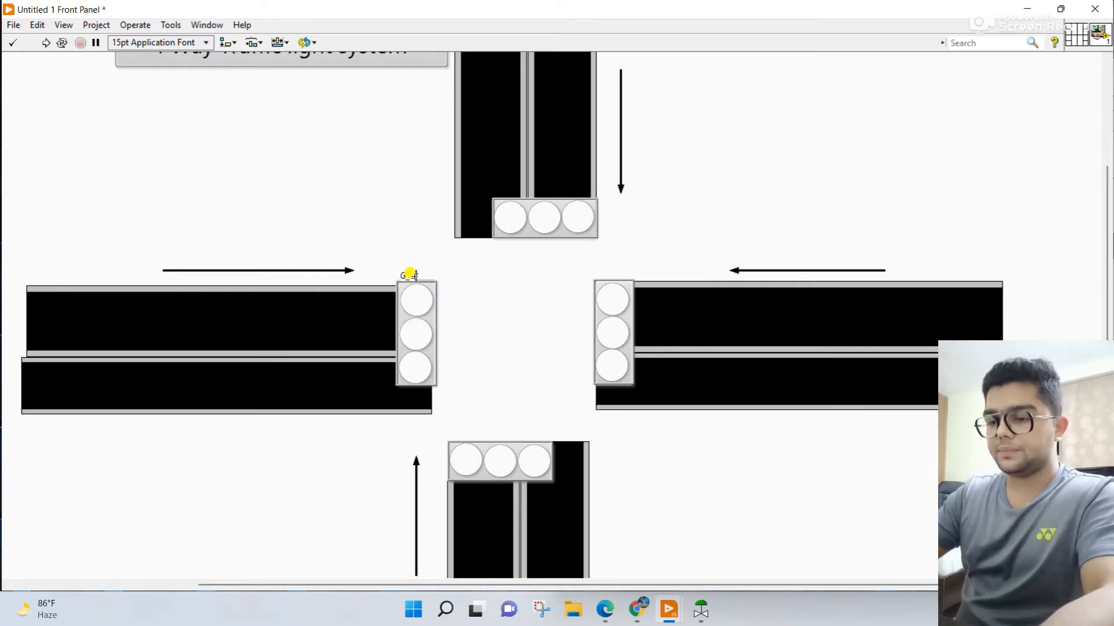
type("_Q")
key("BackSpace")
type("A")
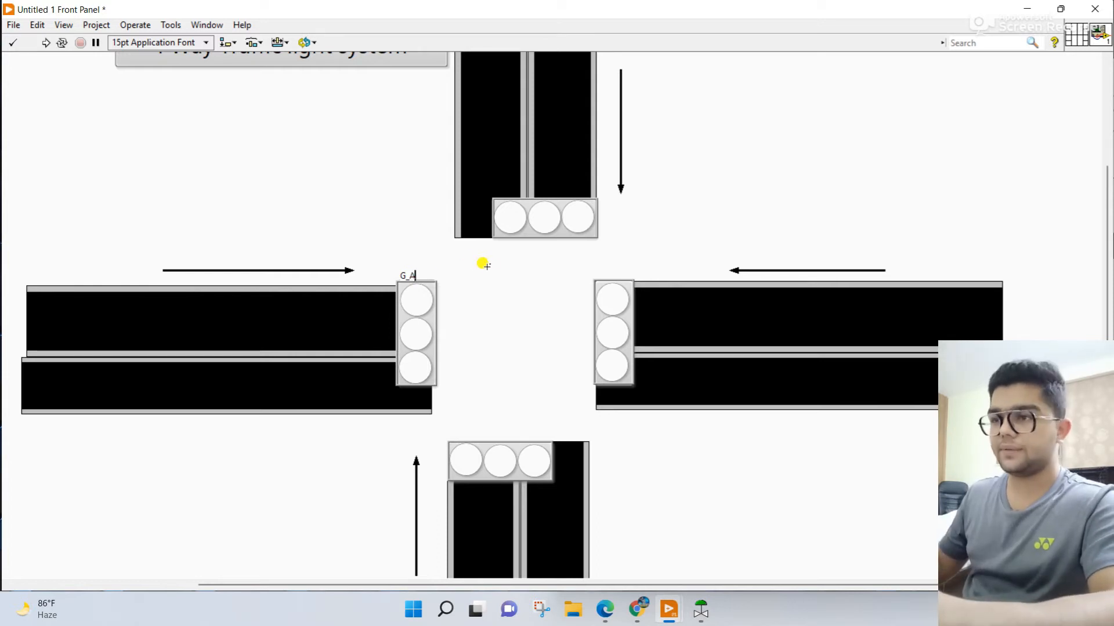
Step: Check the STEP#01 layout in the reference PDF, and label the west signal's middle LED Y_A
left_click(603, 609)
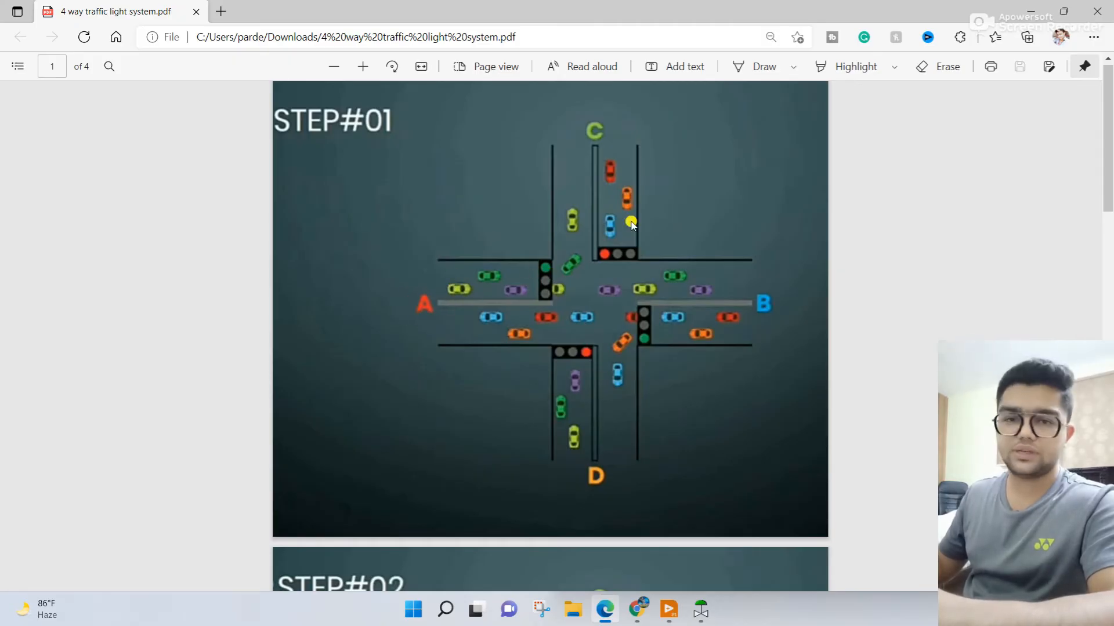
left_click(1030, 11)
right_click(421, 326)
mouse_move(497, 328)
left_click(559, 326)
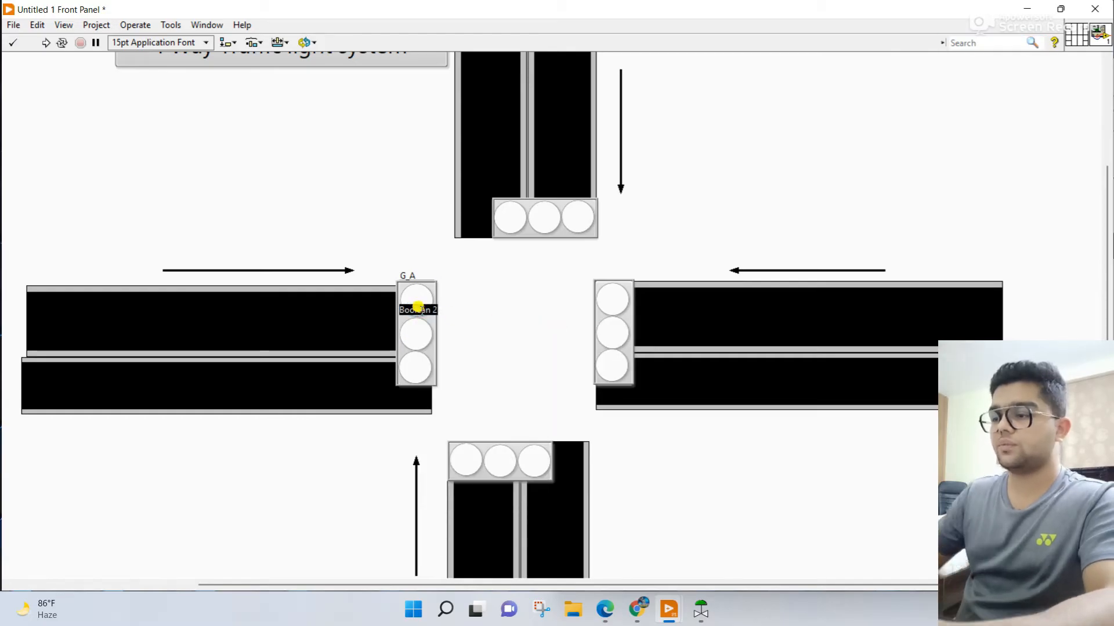
key("BackSpace")
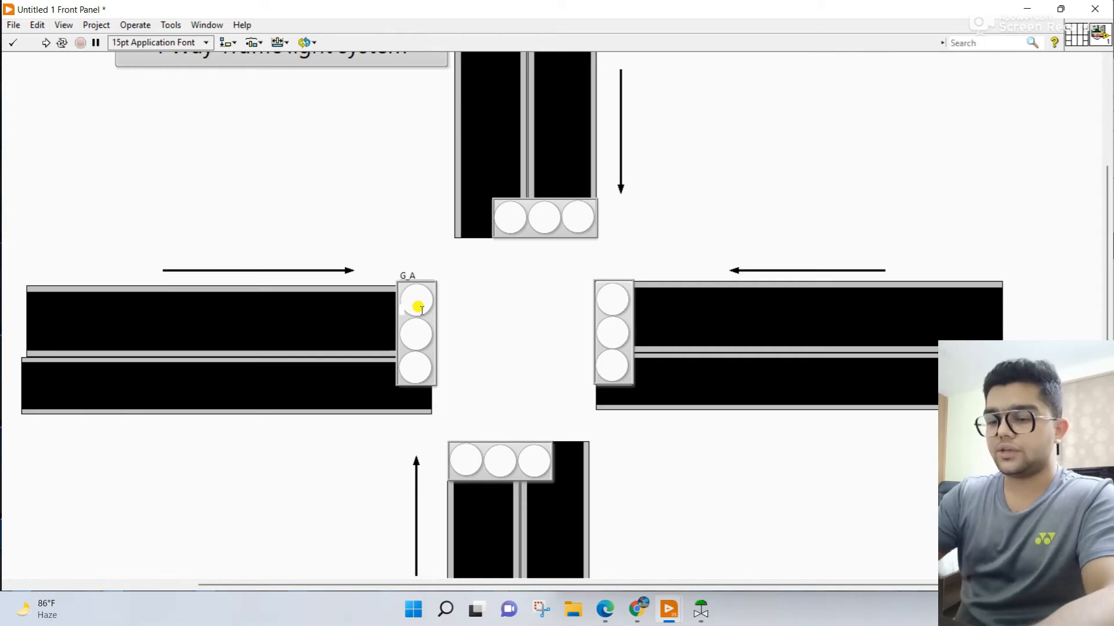
type("Y_A")
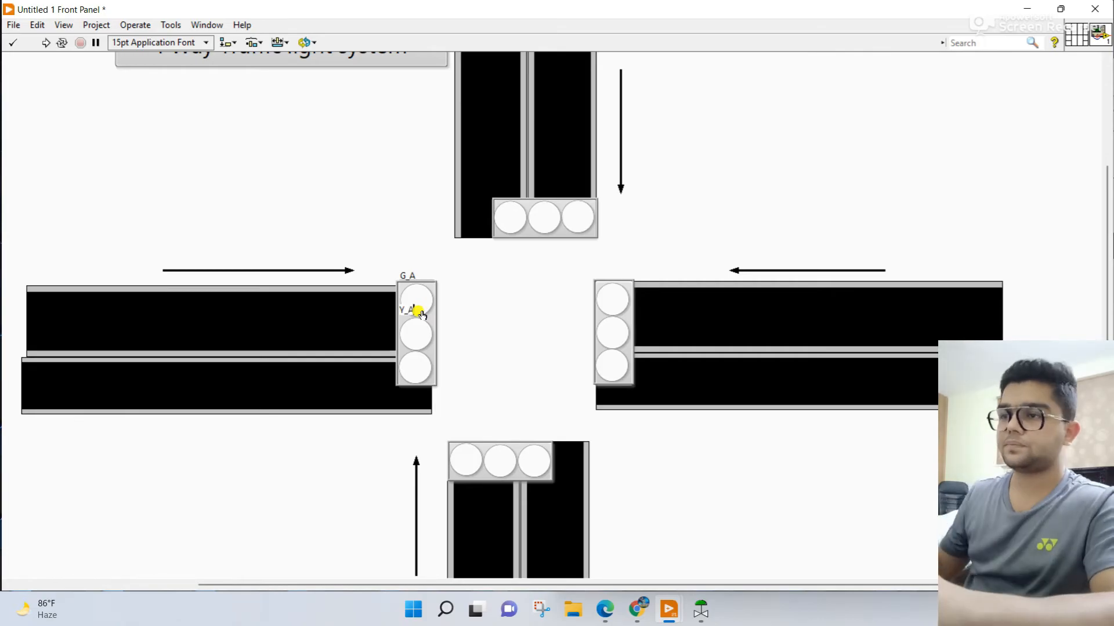
left_click(495, 301)
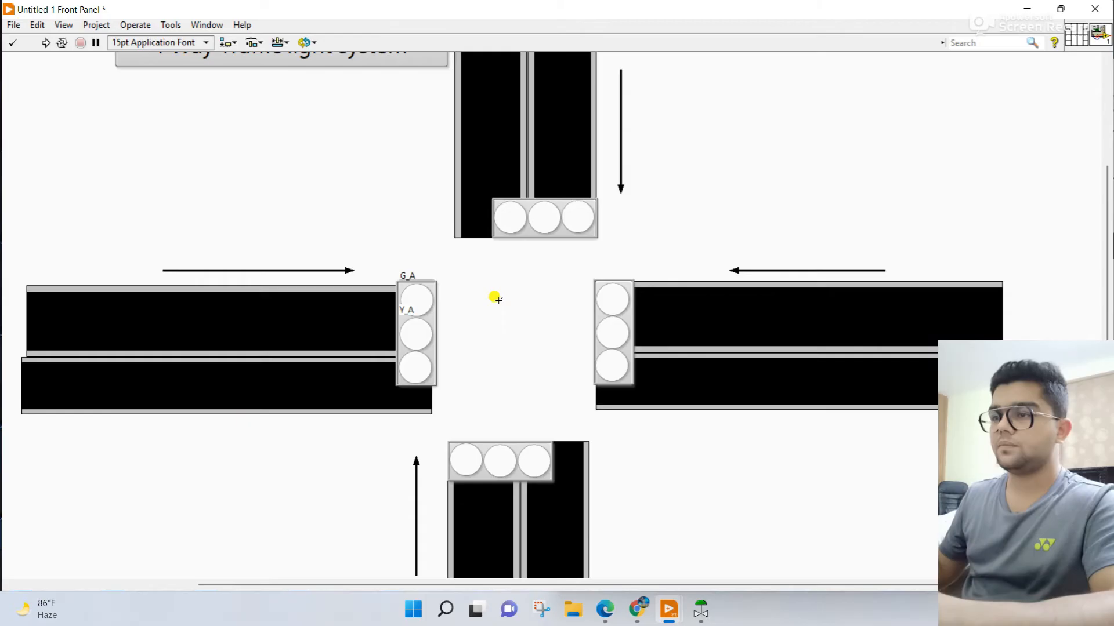
Step: Hide the Y_A and G_A labels on the west signal's middle and top LEDs
left_click(417, 335)
right_click(419, 335)
mouse_move(488, 337)
left_click(567, 338)
left_click(409, 308)
right_click(419, 299)
mouse_move(472, 301)
left_click(557, 301)
Step: Show the label of the west signal's bottom LED and open its text for editing
left_click(409, 368)
right_click(409, 369)
mouse_move(458, 367)
left_click(549, 367)
left_click(418, 344)
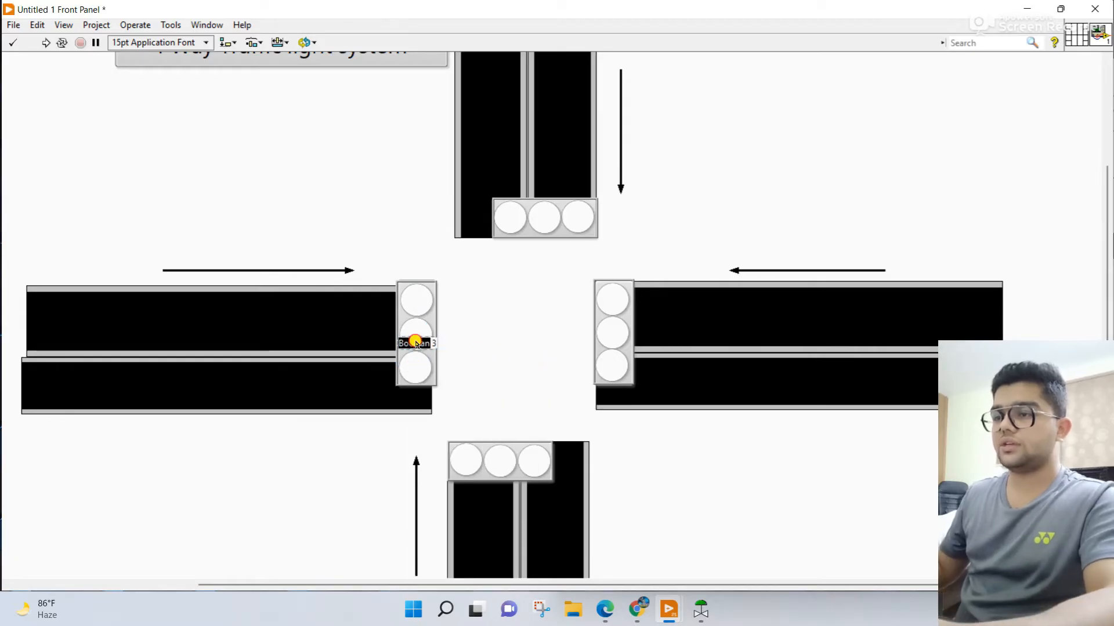